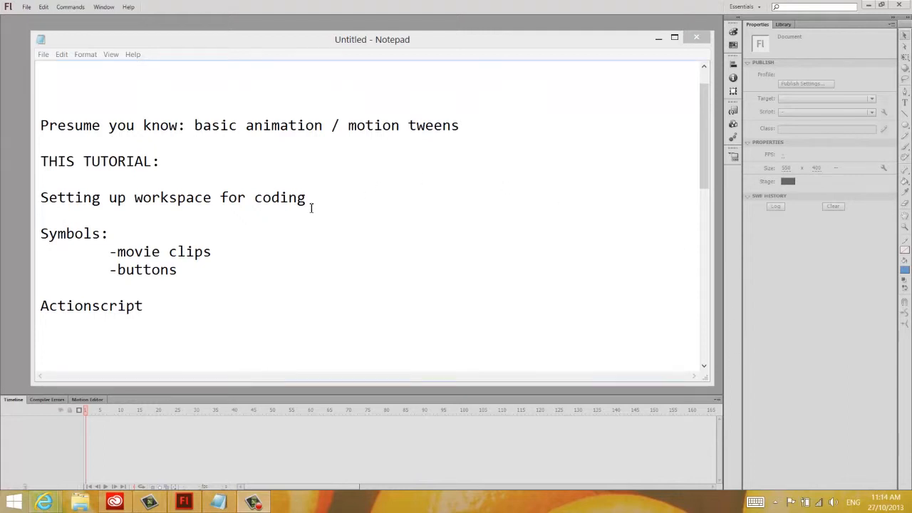
# - Switch to Flash Professional and create a new ActionScript 3.0 document
pyautogui.click(19, 156)
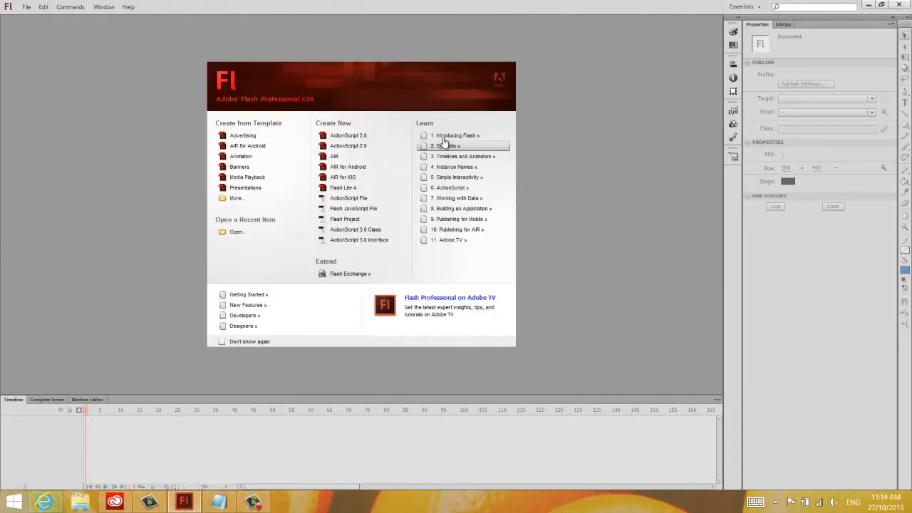
pyautogui.click(341, 137)
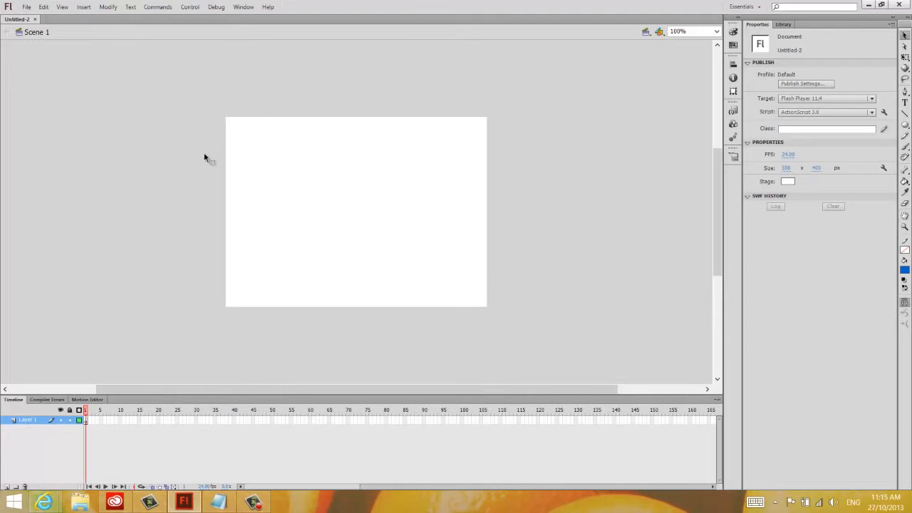
# - Show the Actions panel and dock it as a large column beside the stage, keeping the whole stage in view
pyautogui.click(243, 7)
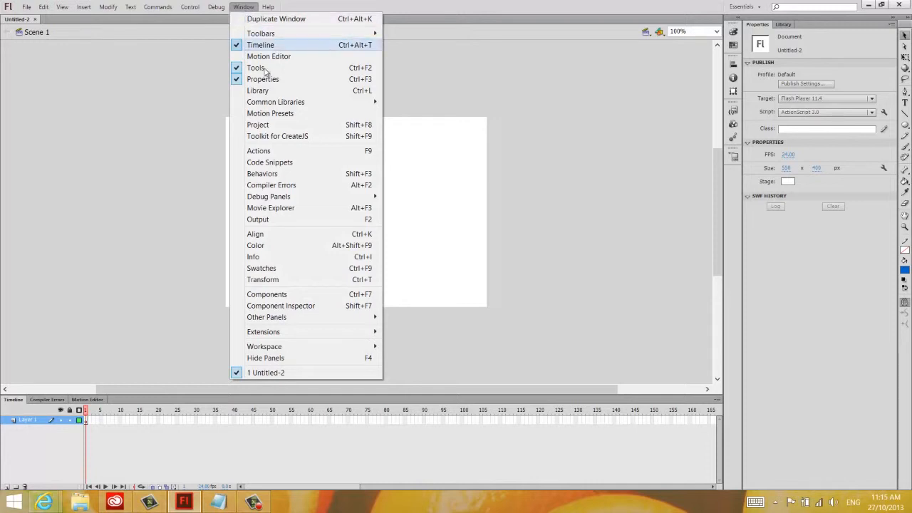
pyautogui.click(272, 152)
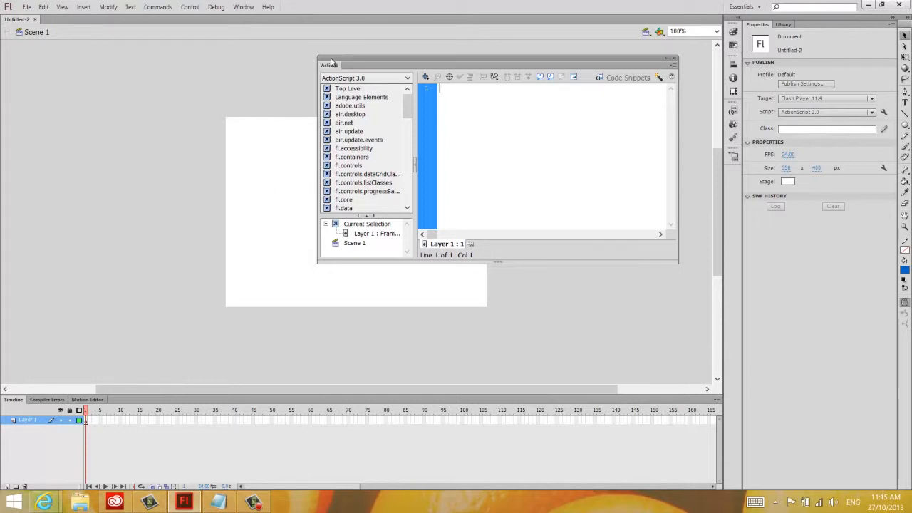
pyautogui.moveTo(332, 62); pyautogui.dragTo(721, 174)
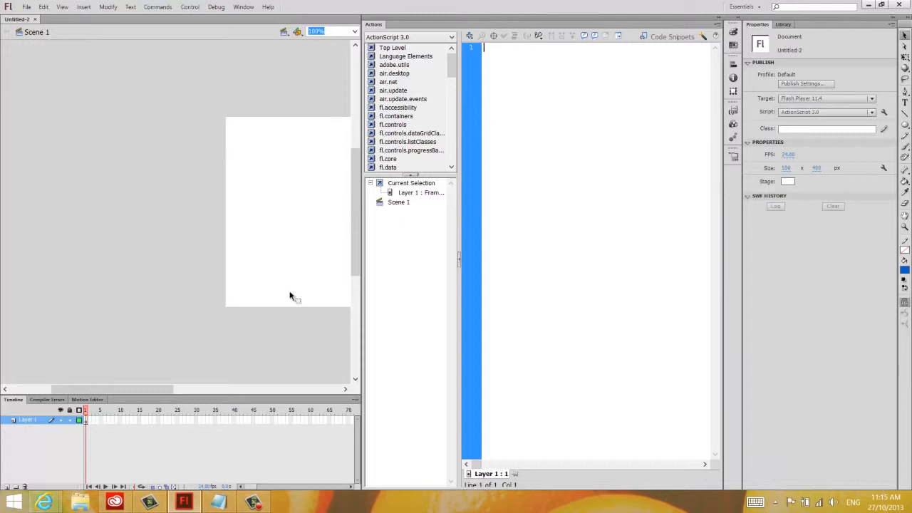
pyautogui.moveTo(152, 388); pyautogui.dragTo(216, 390)
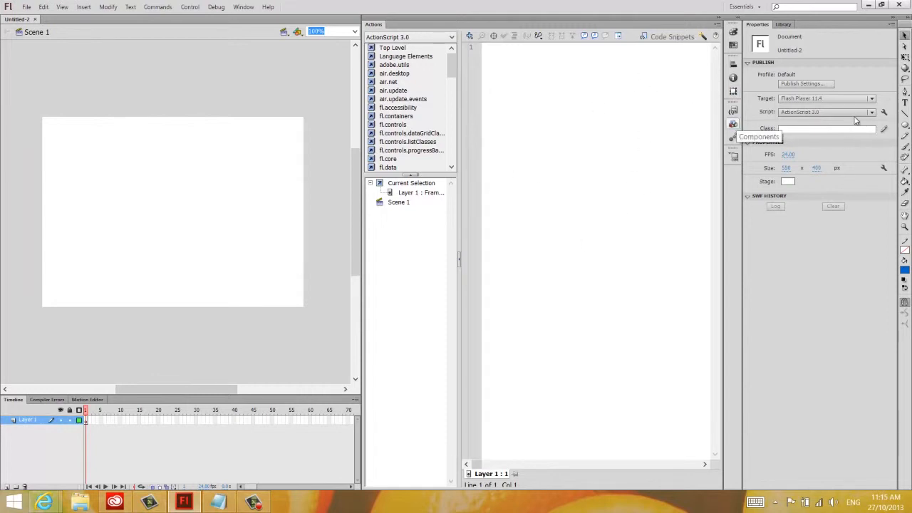
# - Draw a blue circle about 76 px wide on the stage and create a motion tween from it, accepting its conversion to a symbol
pyautogui.click(905, 124)
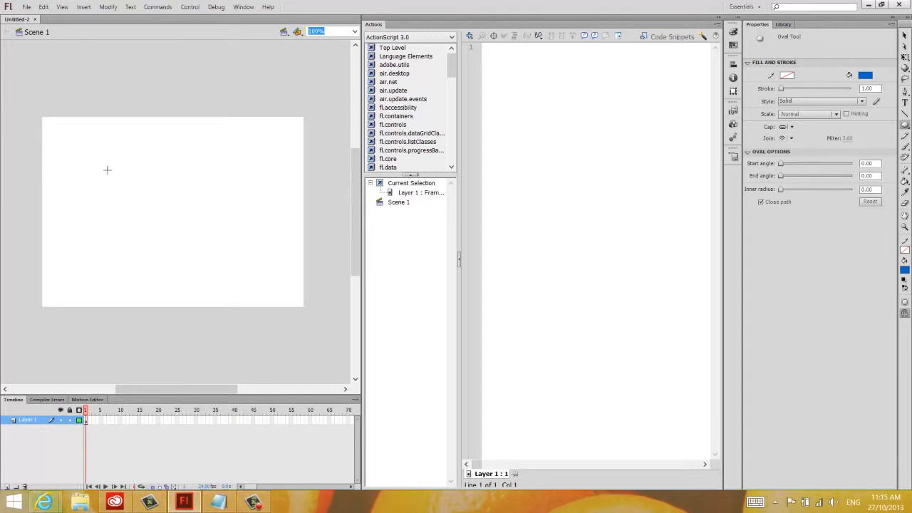
pyautogui.moveTo(87, 156); pyautogui.dragTo(123, 193)
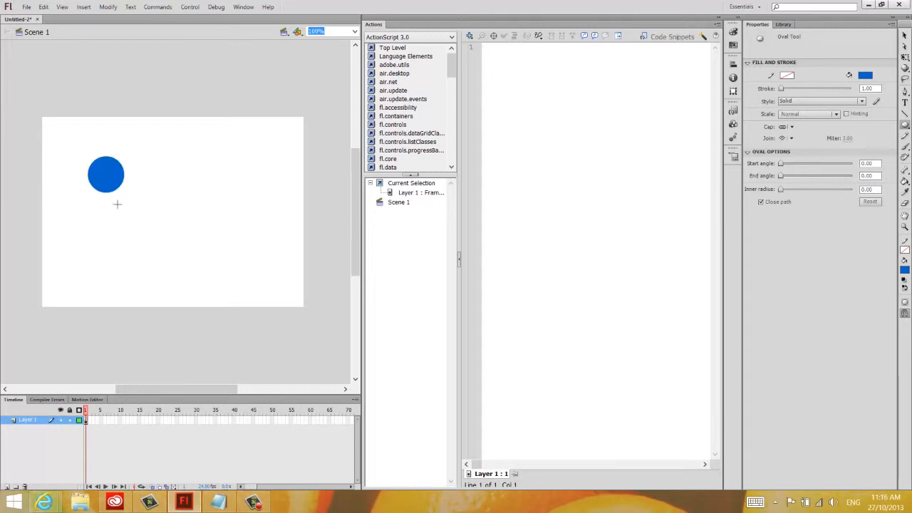
pyautogui.click(87, 420)
pyautogui.rightClick(86, 422)
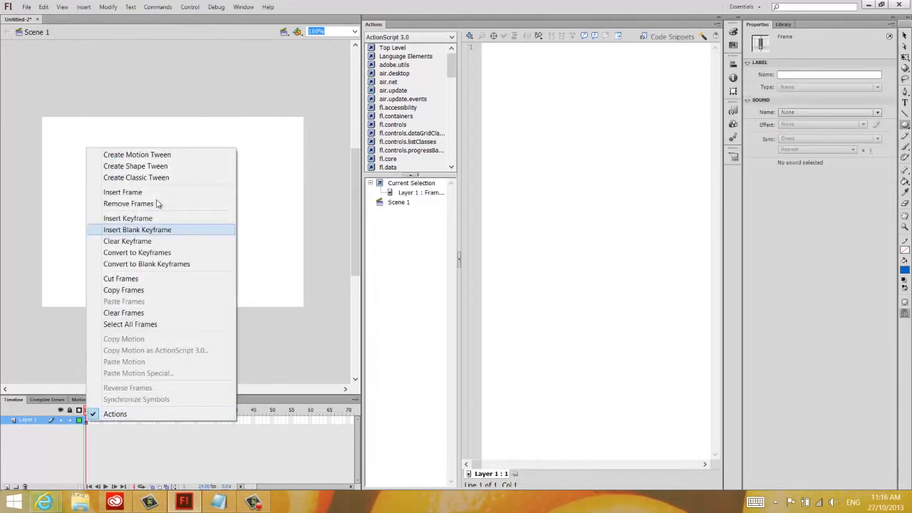
pyautogui.click(152, 158)
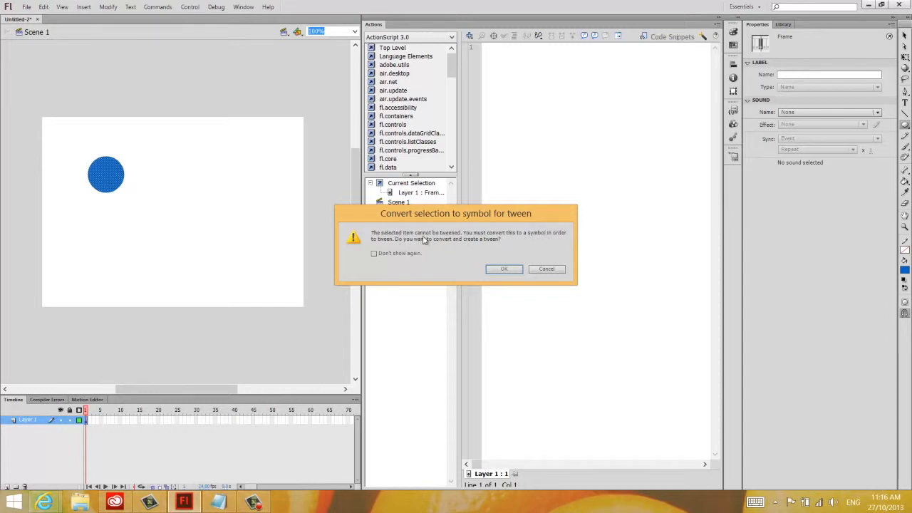
pyautogui.click(501, 271)
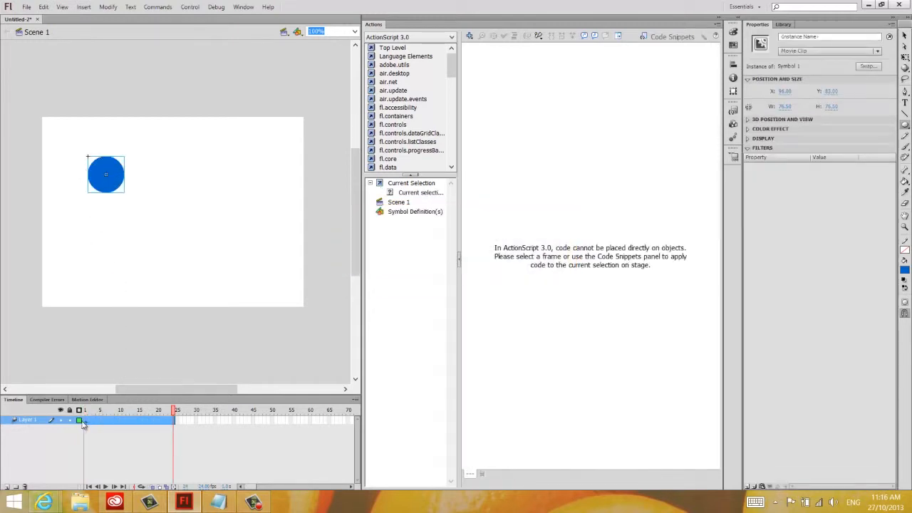
# - Move the circle straight down by about 155 px at frame 24 to define the end of its motion tween
pyautogui.click(905, 37)
pyautogui.moveTo(118, 174); pyautogui.dragTo(116, 250)
pyautogui.moveTo(175, 411)
pyautogui.mouseDown()
pyautogui.moveTo(85, 412)
pyautogui.moveTo(175, 413)
pyautogui.moveTo(85, 411)
pyautogui.moveTo(97, 421)
pyautogui.moveTo(89, 420)
pyautogui.moveTo(176, 419)
pyautogui.mouseUp()
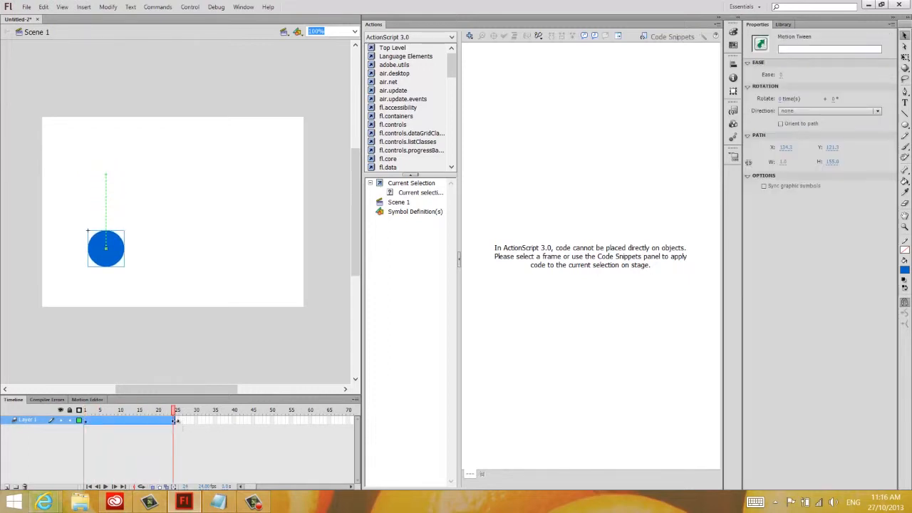
# - Add a new layer above the circle's layer and insert a blank keyframe on it at frame 25
pyautogui.click(7, 487)
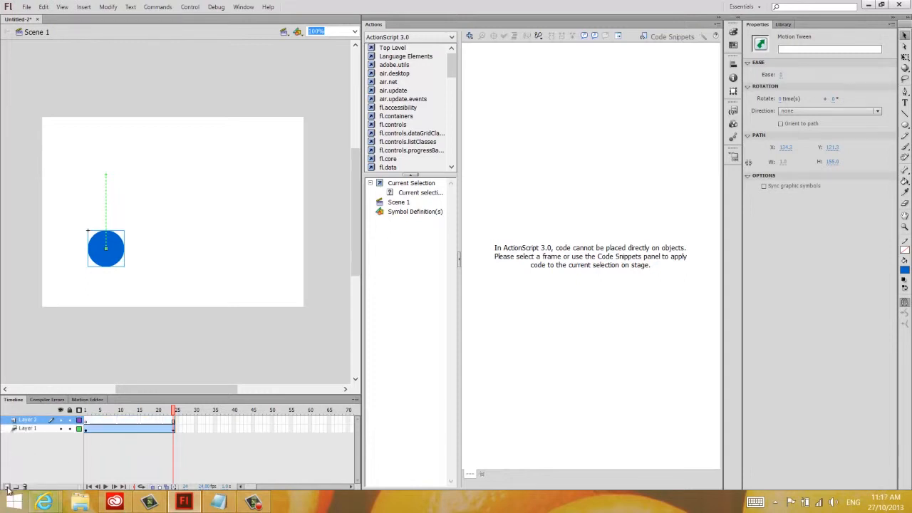
pyautogui.rightClick(178, 422)
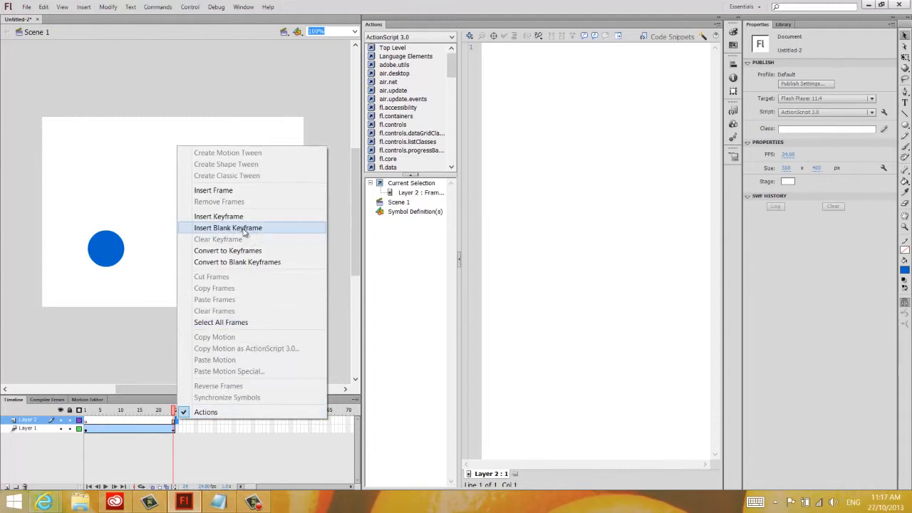
pyautogui.click(243, 228)
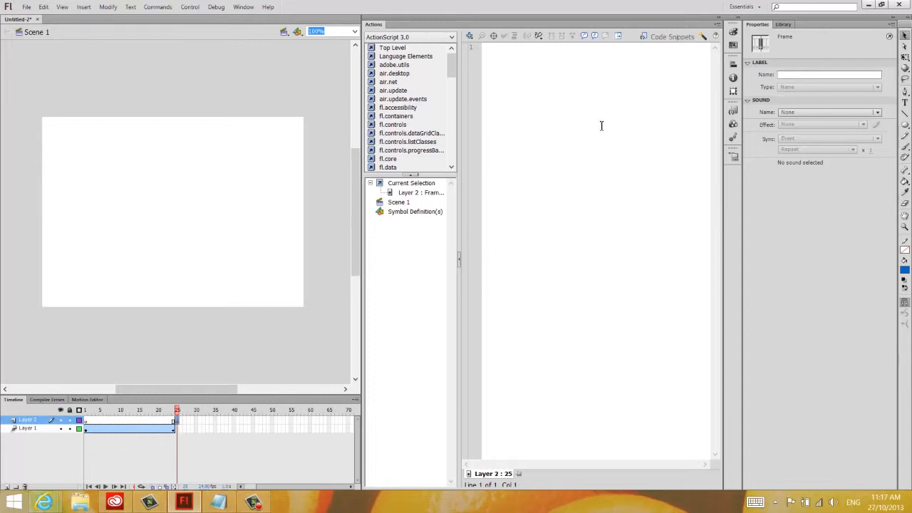
# - Draw a blue rectangle about 168 by 47 px near the middle of the stage with the Rectangle tool
pyautogui.click(906, 127)
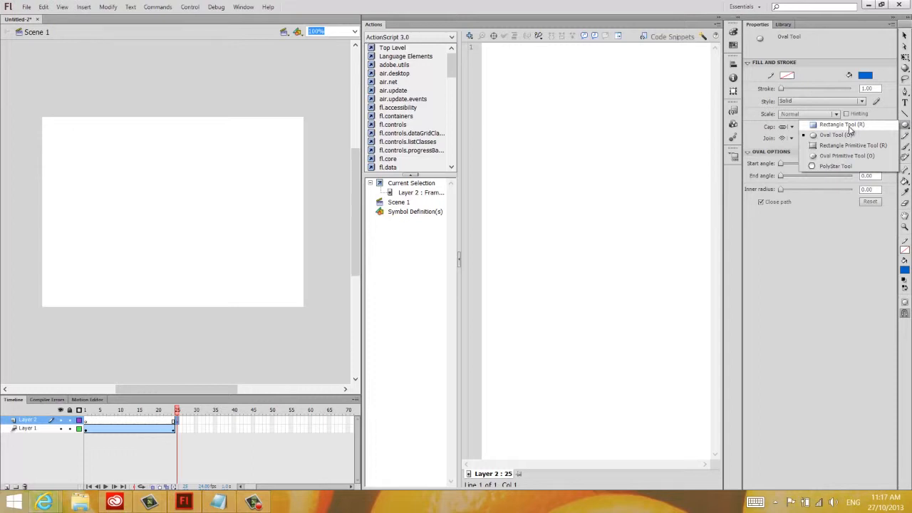
pyautogui.click(842, 126)
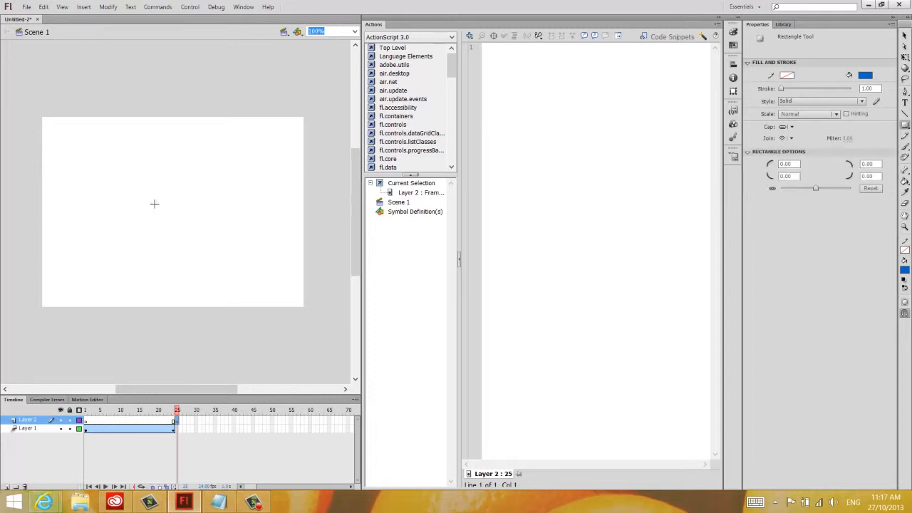
pyautogui.moveTo(129, 193); pyautogui.dragTo(209, 215)
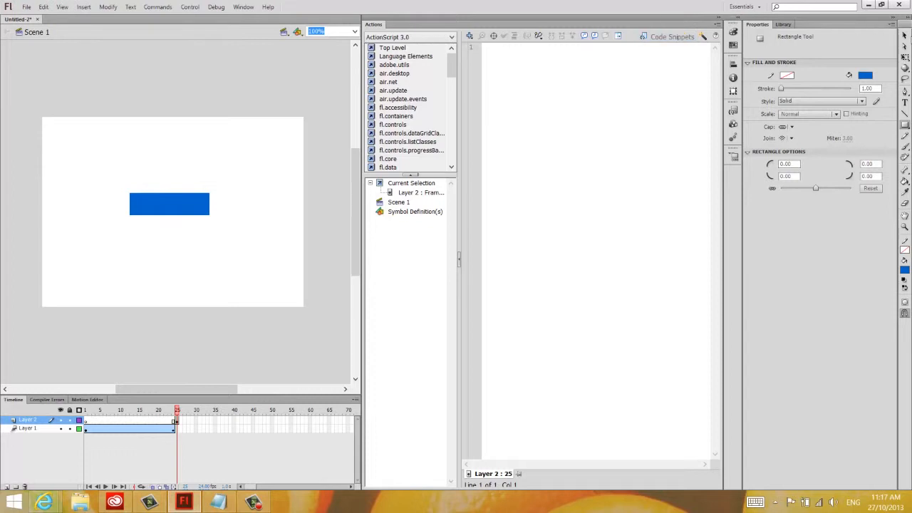
# - Convert the blue rectangle to a symbol named button with the type Button
pyautogui.click(905, 37)
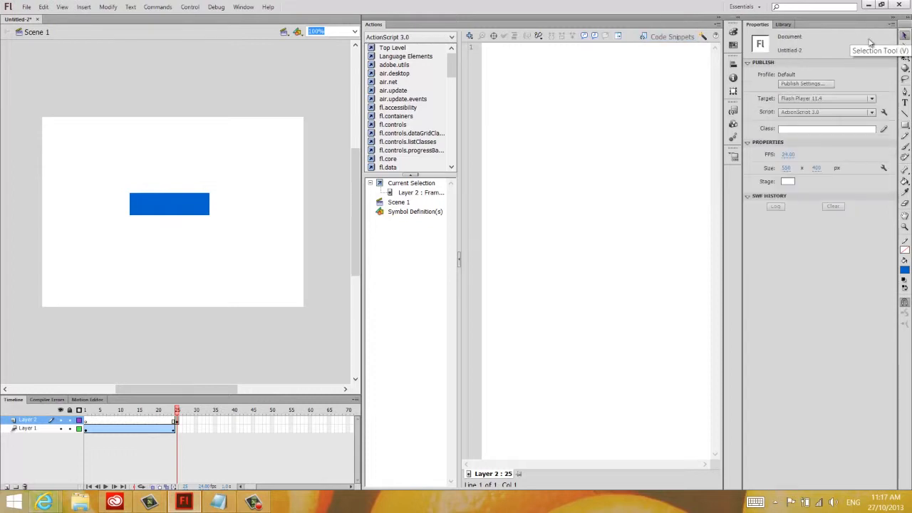
pyautogui.click(161, 211)
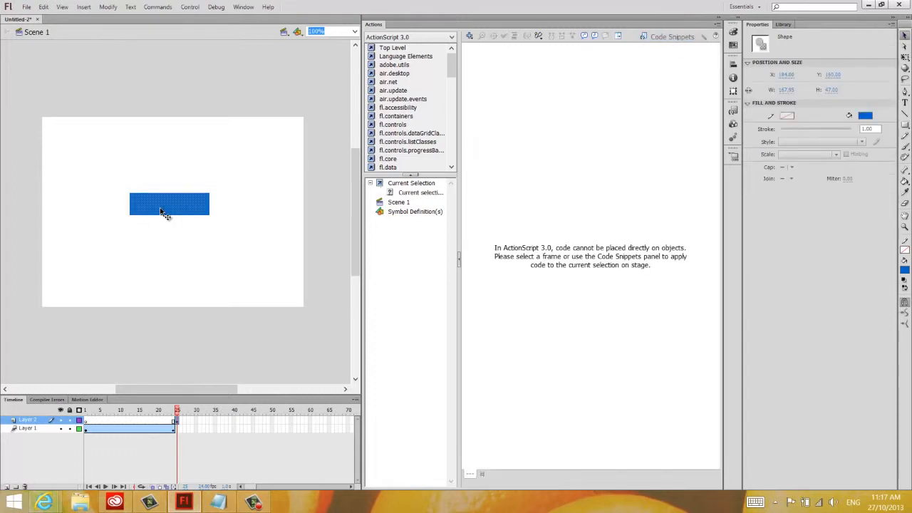
pyautogui.click(109, 7)
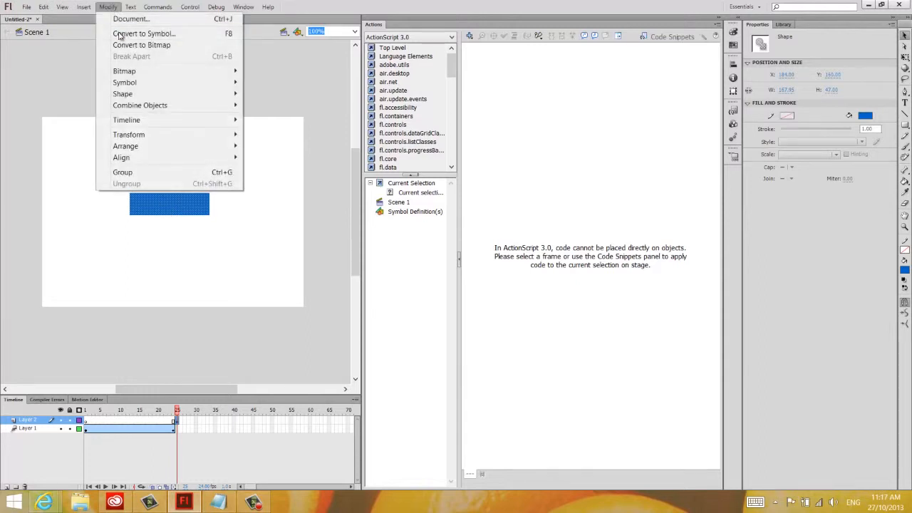
pyautogui.click(121, 37)
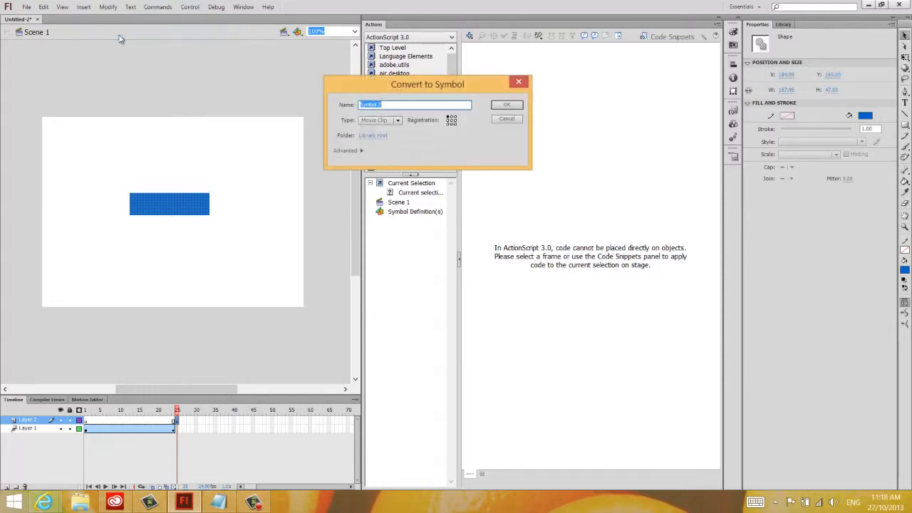
pyautogui.moveTo(381, 93); pyautogui.dragTo(329, 148)
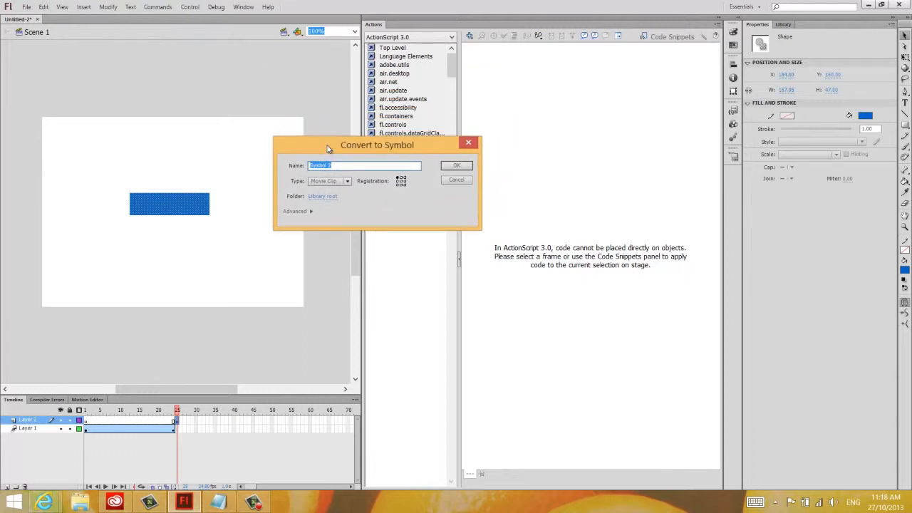
pyautogui.write('button')
pyautogui.click(348, 181)
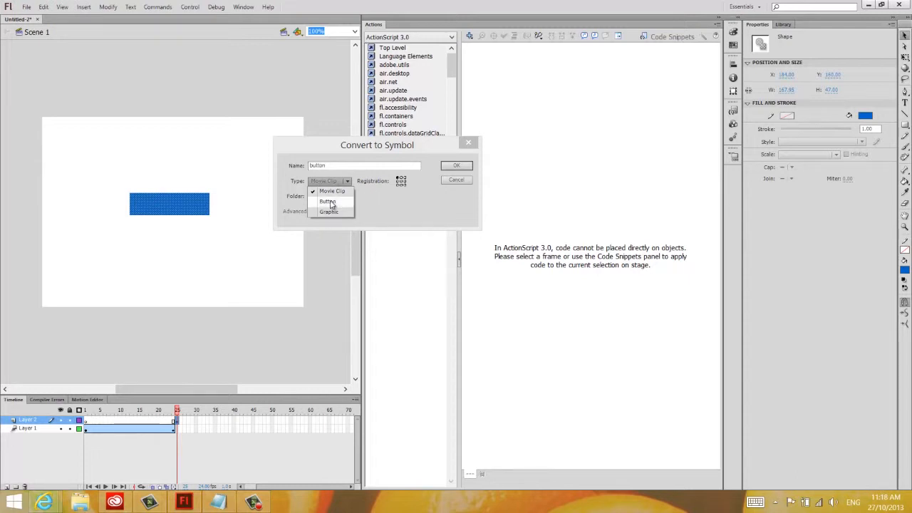
pyautogui.click(327, 202)
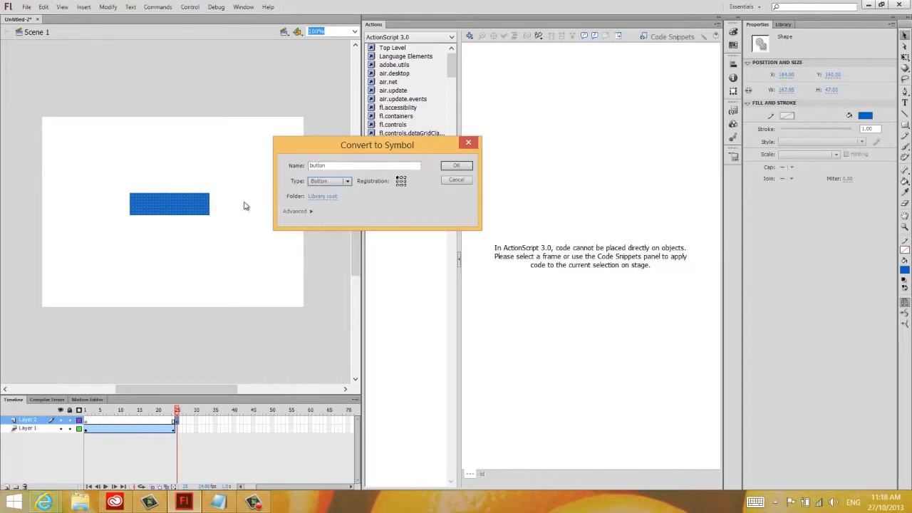
pyautogui.click(456, 167)
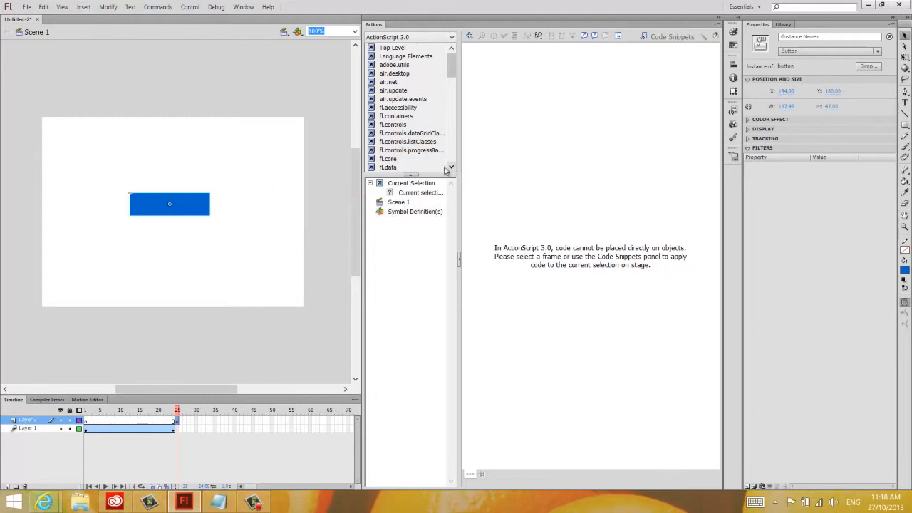
# - Turn on loop playback, preview the animation on the timeline, and return the playhead to frame 25
pyautogui.click(189, 6)
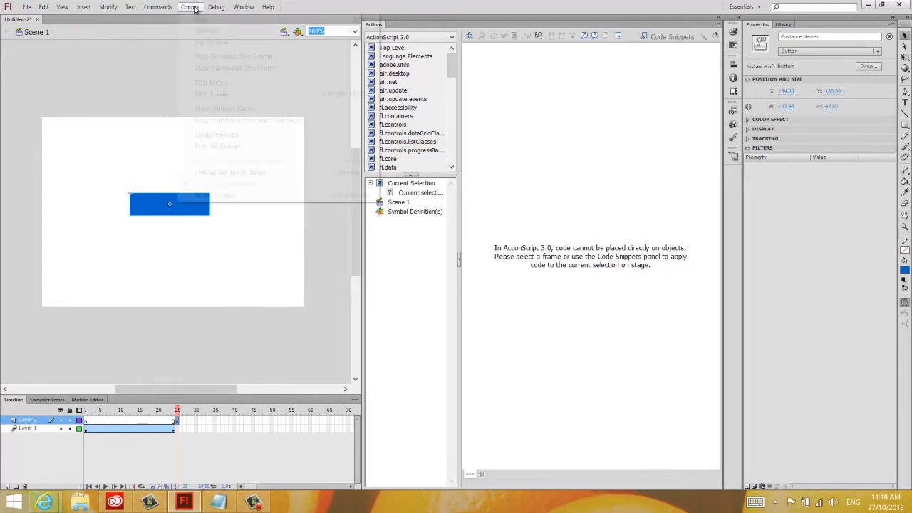
pyautogui.click(225, 134)
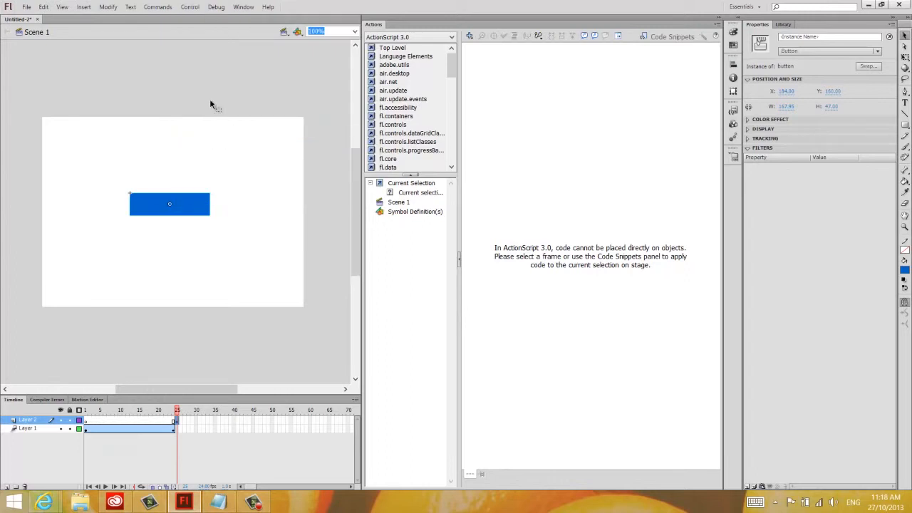
pyautogui.press('Return')
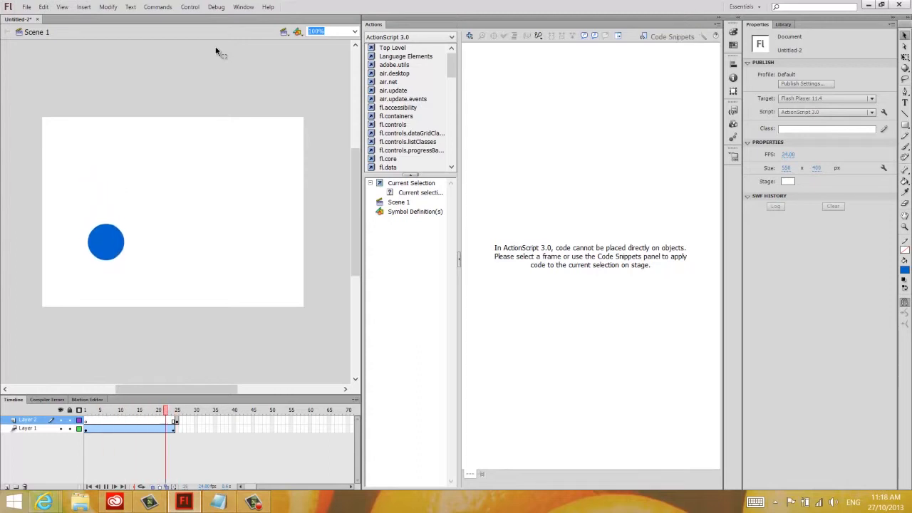
pyautogui.press('Return')
pyautogui.moveTo(167, 409); pyautogui.dragTo(177, 410)
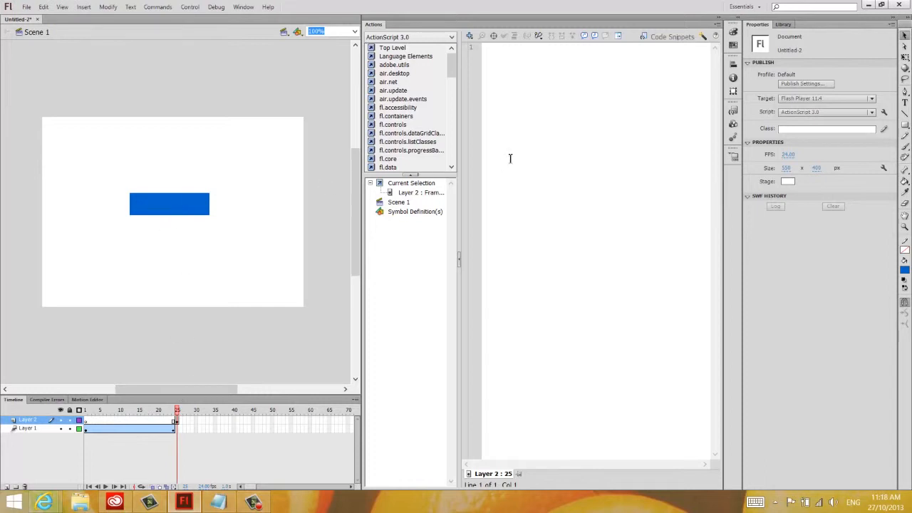
# - Add another layer above Layer 2 and rename it code
pyautogui.click(559, 84)
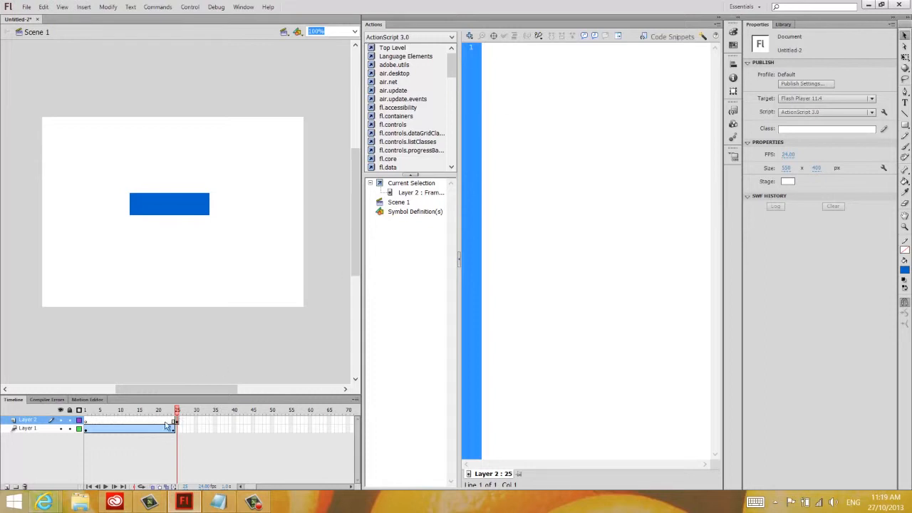
pyautogui.click(7, 488)
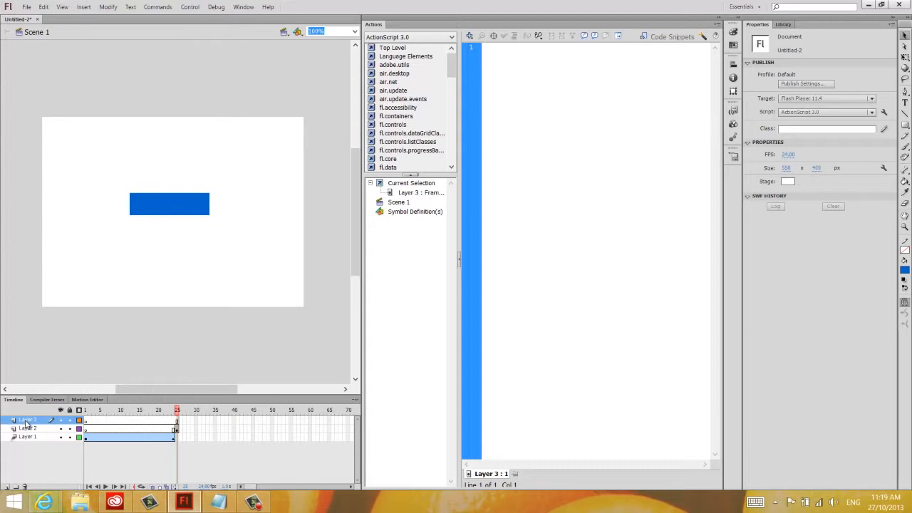
pyautogui.click(26, 421)
pyautogui.doubleClick(28, 422)
pyautogui.write('co')
pyautogui.press('Return')
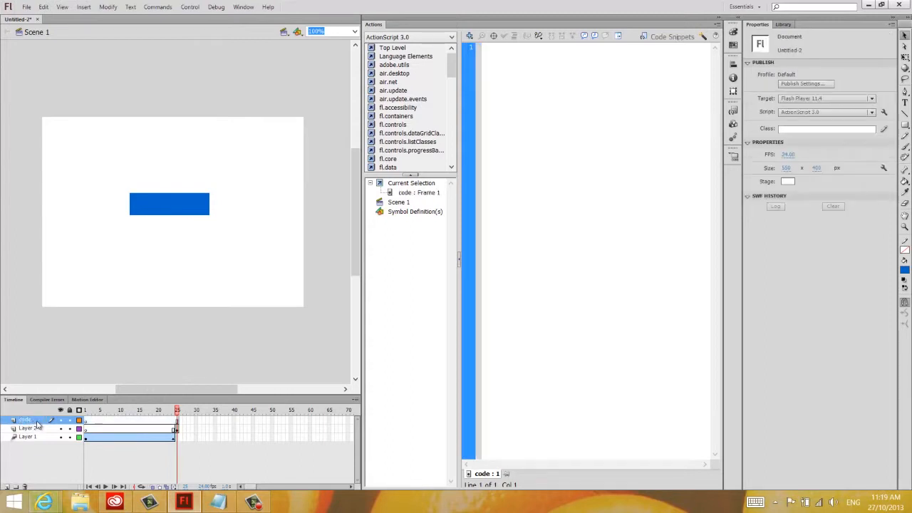
# - Insert a blank keyframe at frame 25 of the code layer and add the script stop(); to it
pyautogui.click(177, 425)
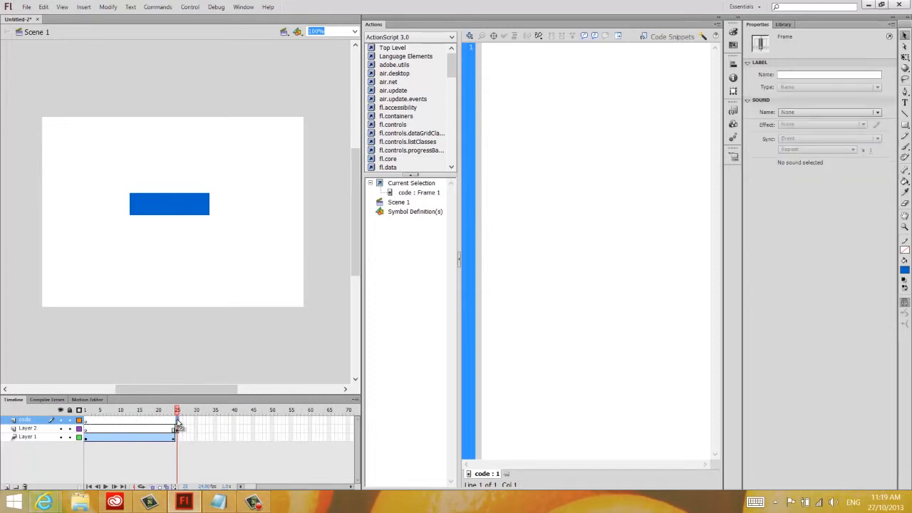
pyautogui.rightClick(177, 425)
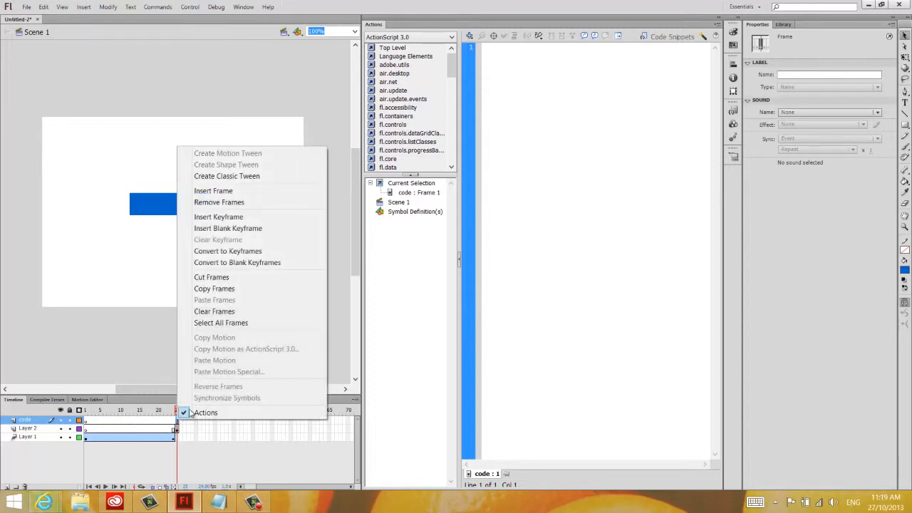
pyautogui.click(228, 228)
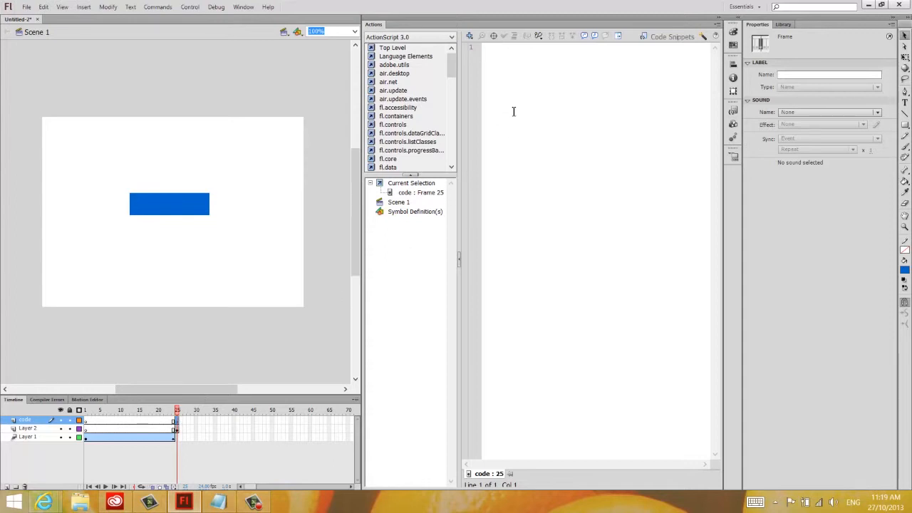
pyautogui.click(513, 71)
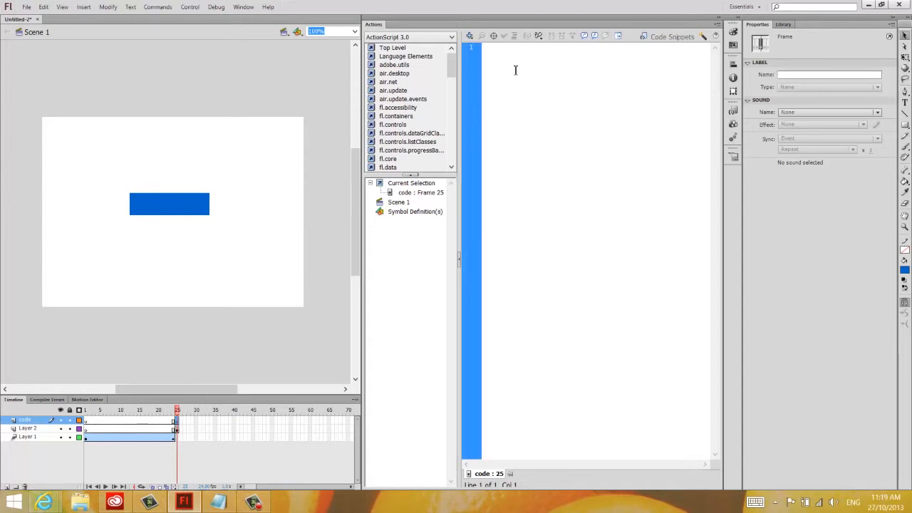
pyautogui.write('stop();')
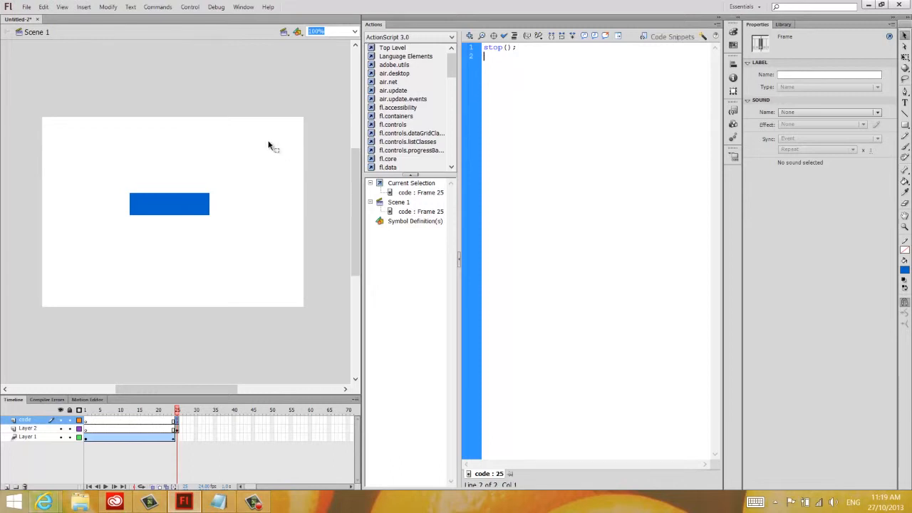
# - Preview the animation on the timeline and return the playhead to frame 25
pyautogui.click(248, 91)
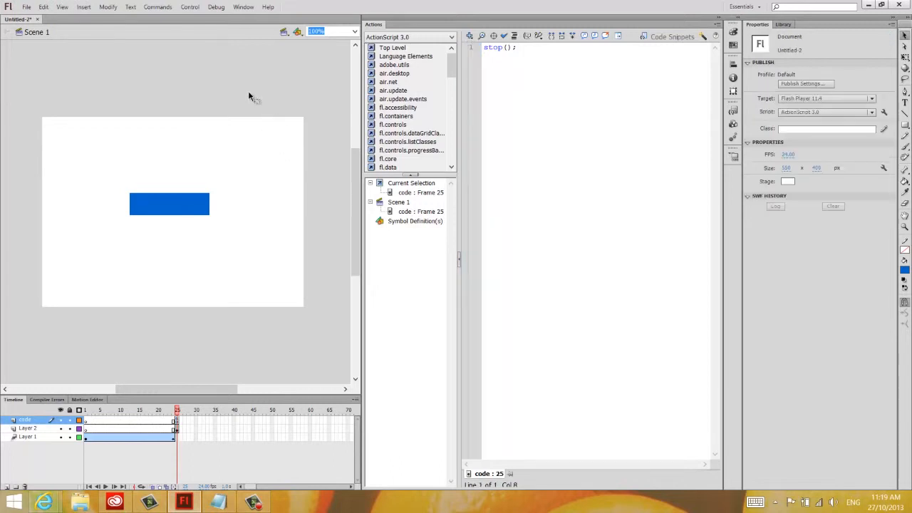
pyautogui.press('Return')
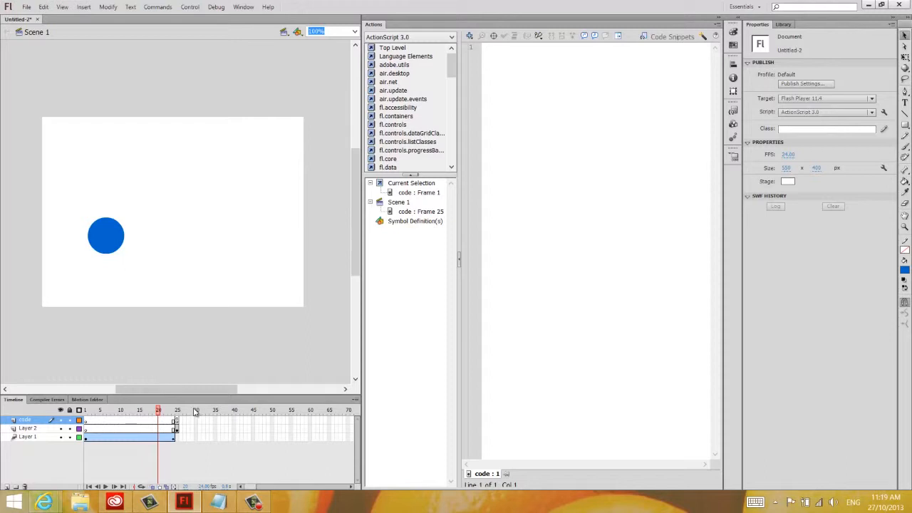
pyautogui.click(181, 410)
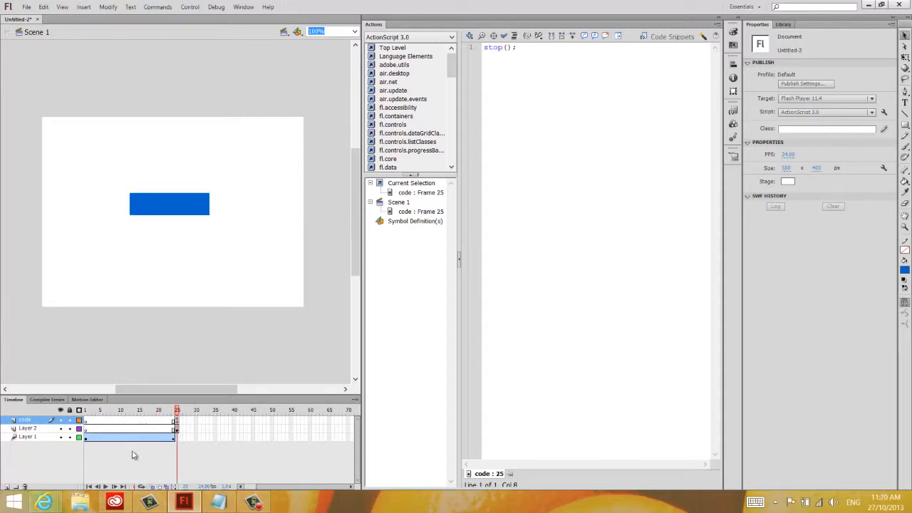
# - Test the movie in its own preview window to check the stop action, and close the preview
pyautogui.click(190, 7)
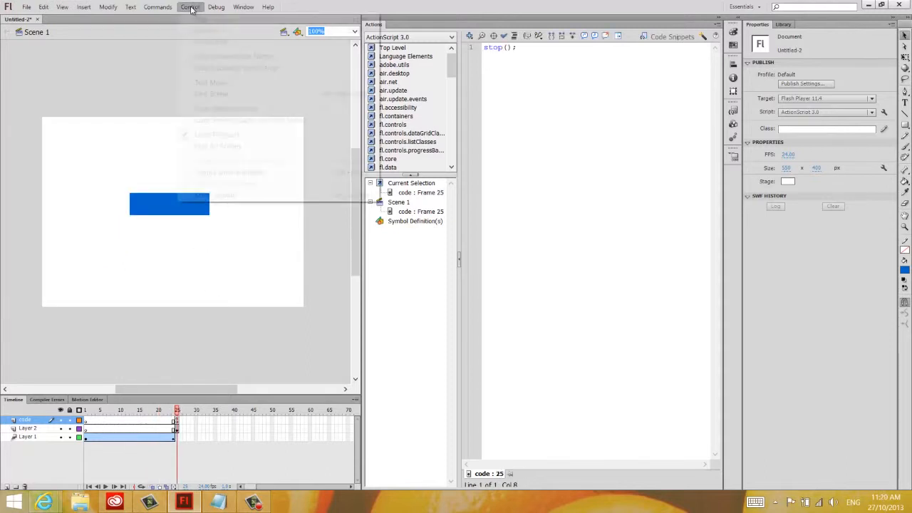
pyautogui.moveTo(365, 85)
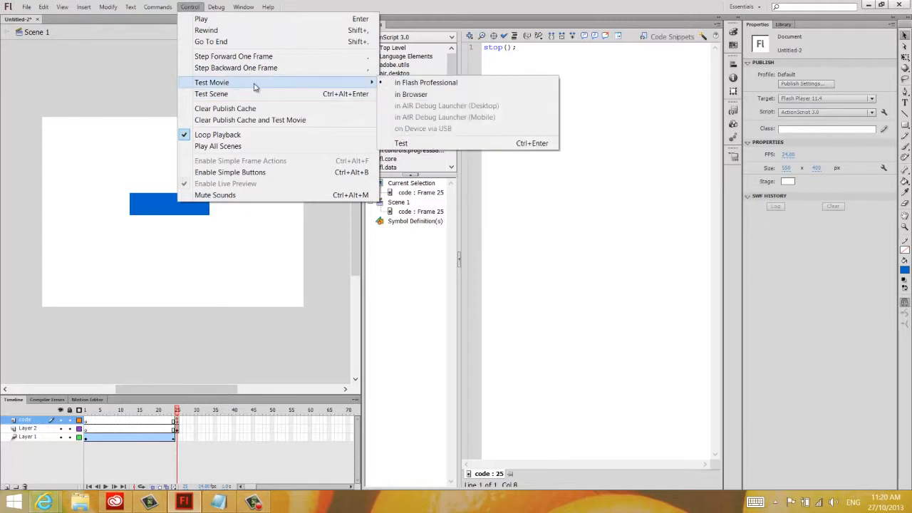
pyautogui.click(401, 144)
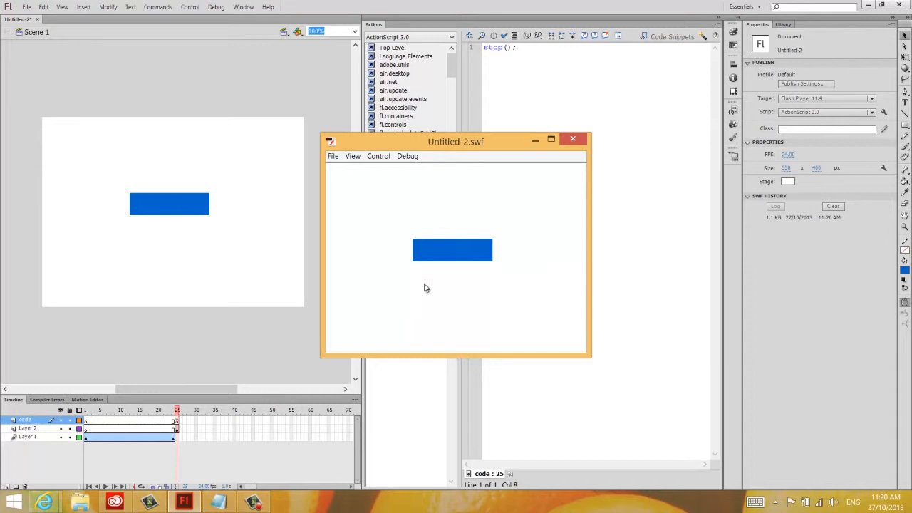
pyautogui.click(574, 140)
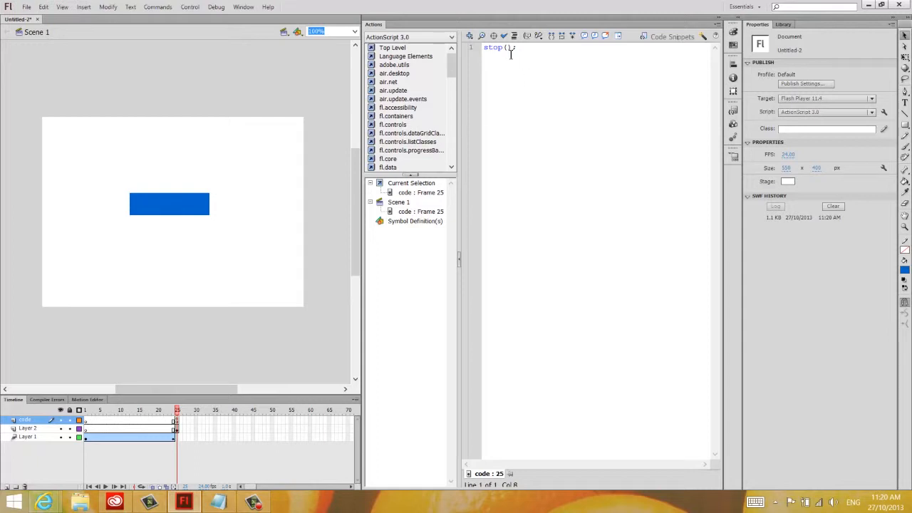
# - Scrub the timeline from the start to frame 25 and open the button symbol for editing
pyautogui.click(91, 411)
pyautogui.moveTo(91, 410); pyautogui.dragTo(179, 410)
pyautogui.click(189, 210)
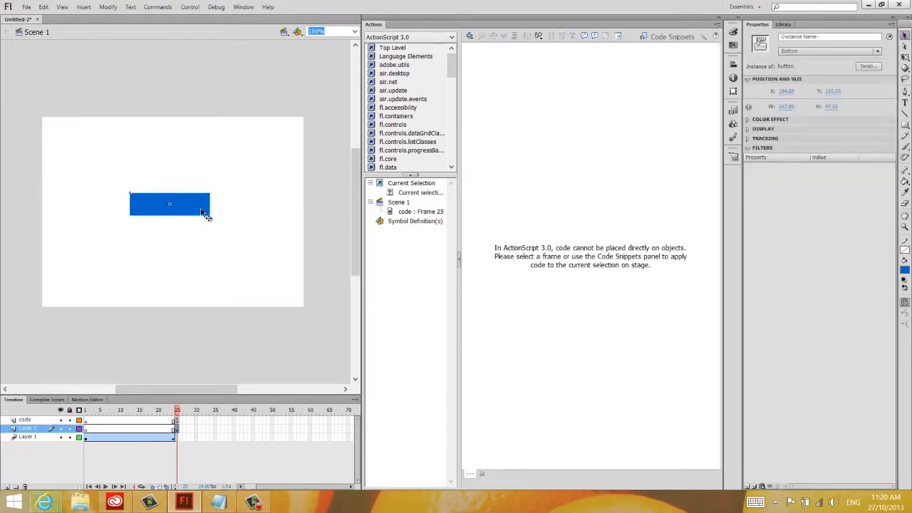
pyautogui.doubleClick(199, 211)
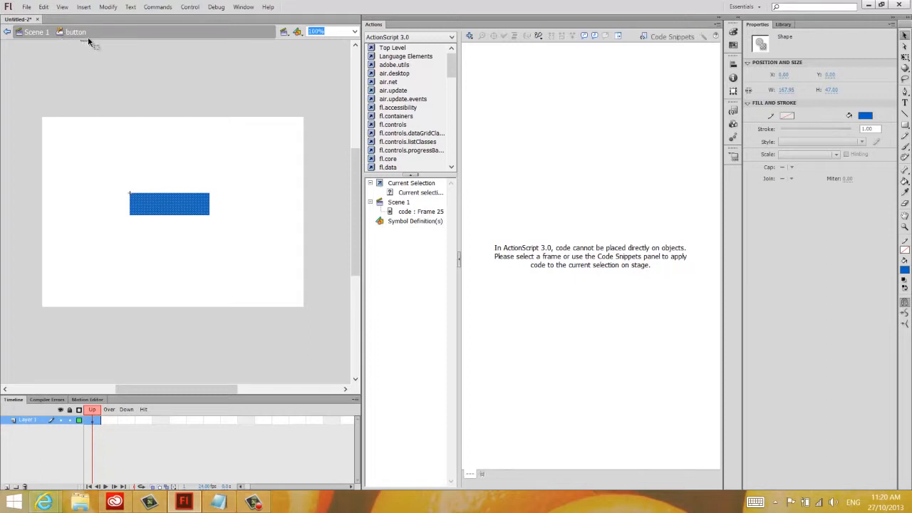
pyautogui.click(70, 48)
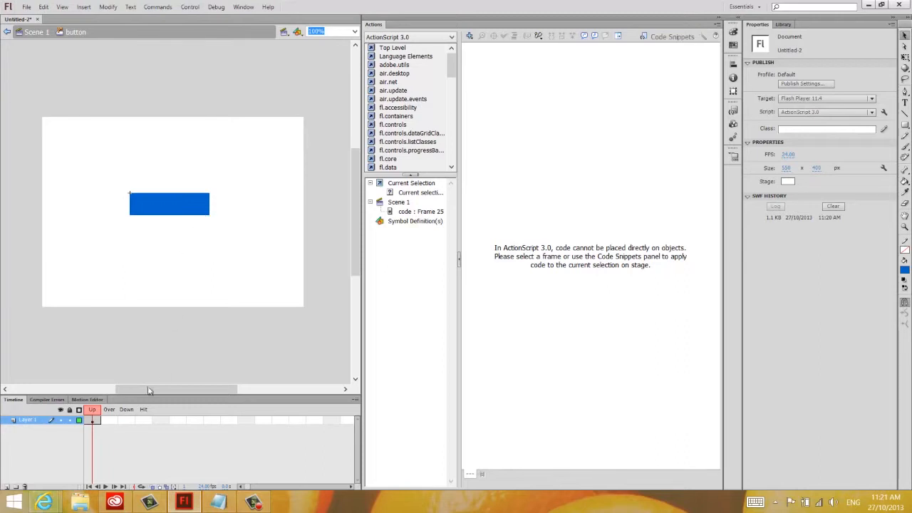
# - Insert keyframes in the Over, Down and Hit frames of the button symbol
pyautogui.click(117, 421)
pyautogui.rightClick(112, 423)
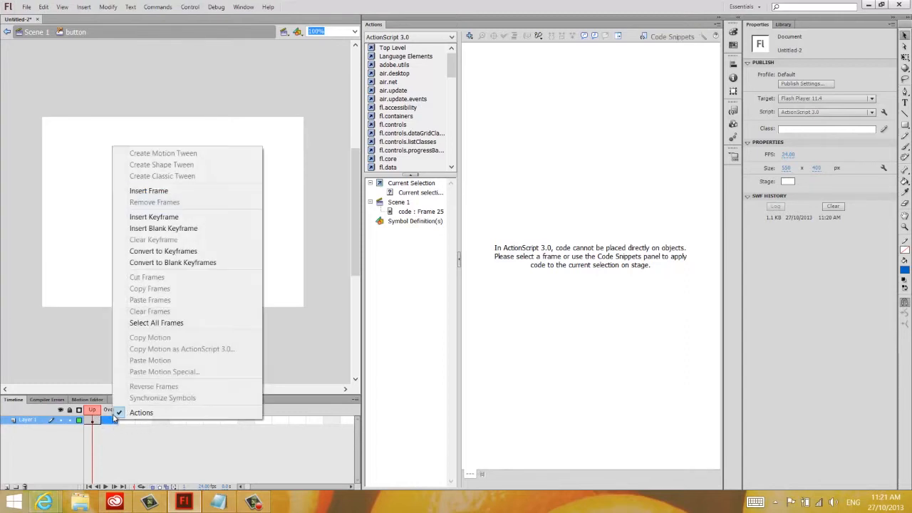
pyautogui.click(146, 217)
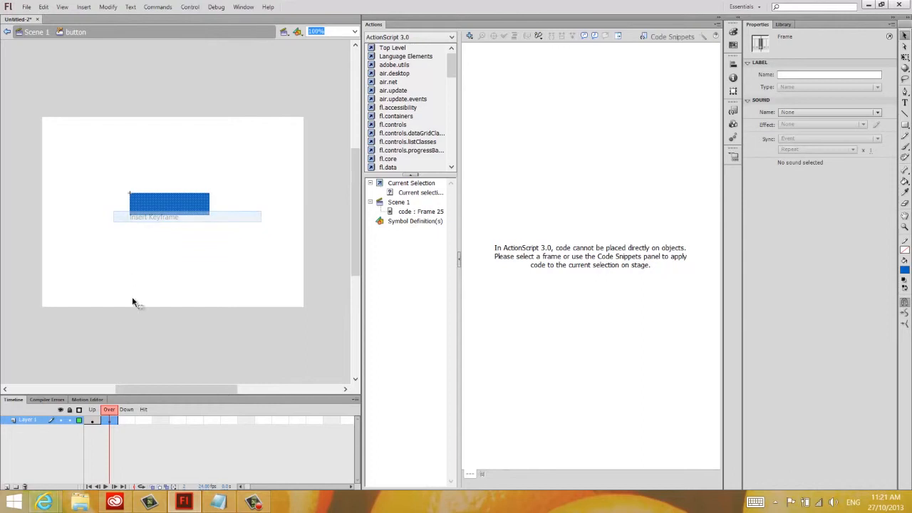
pyautogui.rightClick(124, 421)
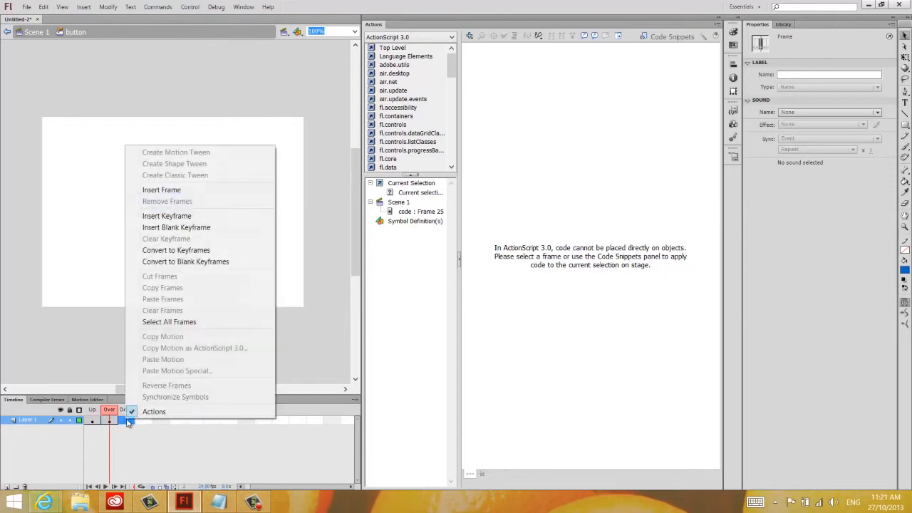
pyautogui.click(167, 216)
pyautogui.rightClick(143, 421)
pyautogui.rightClick(144, 419)
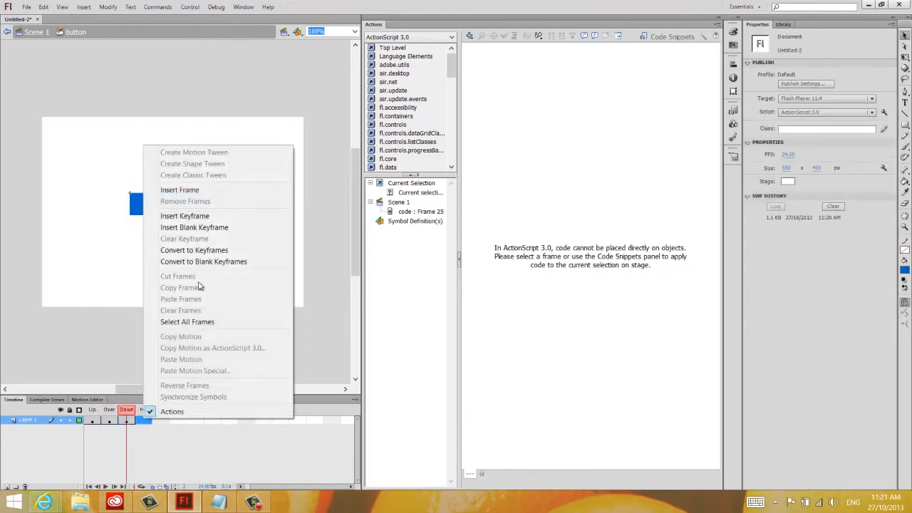
pyautogui.click(194, 216)
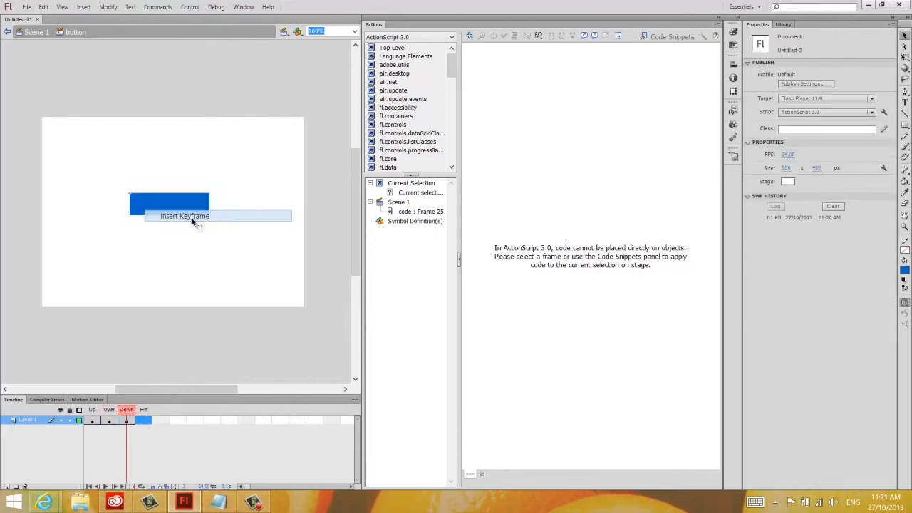
# - Change the rectangle's fill colour to green in the button's Over frame
pyautogui.click(110, 421)
pyautogui.click(110, 421)
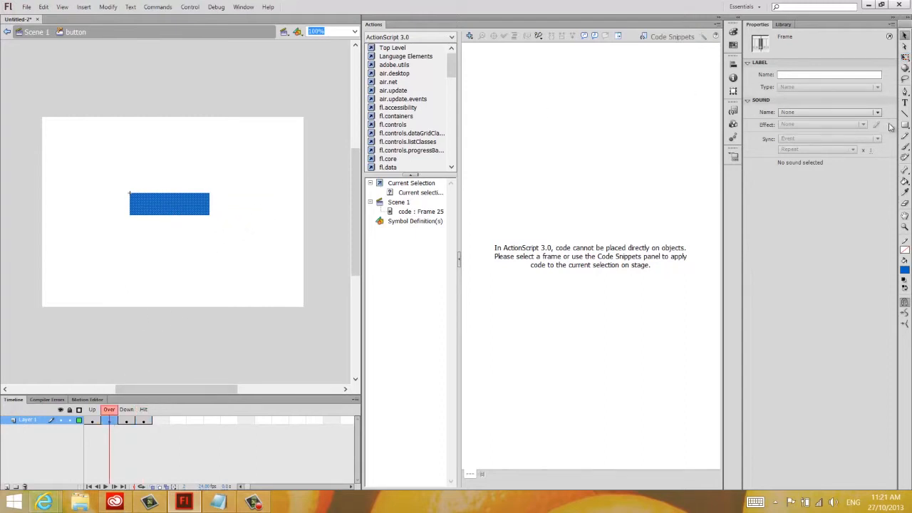
pyautogui.click(907, 269)
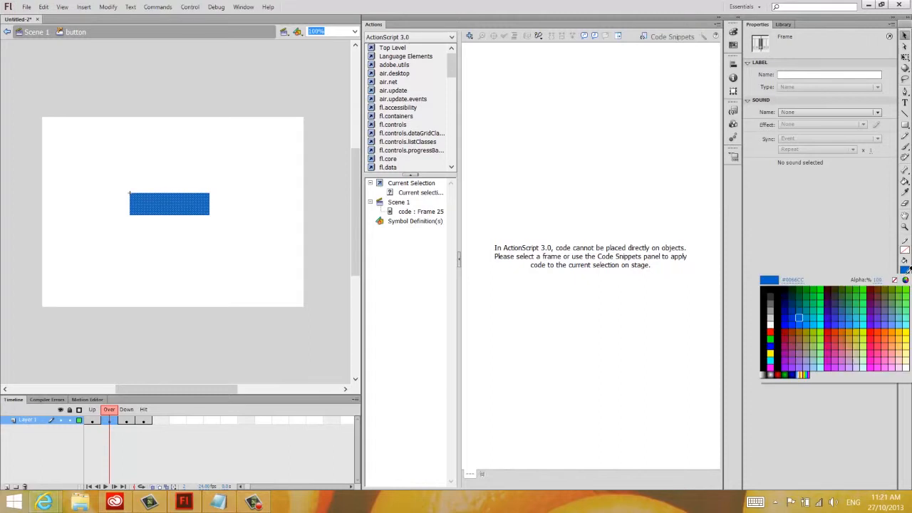
pyautogui.click(826, 290)
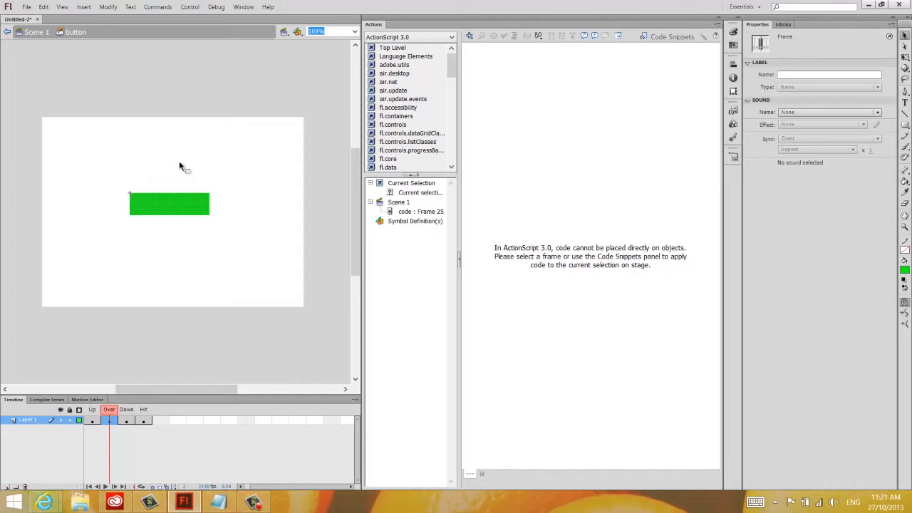
# - Paint green curved marks around the four corners of the rectangle in the Over frame with the Brush tool
pyautogui.click(905, 145)
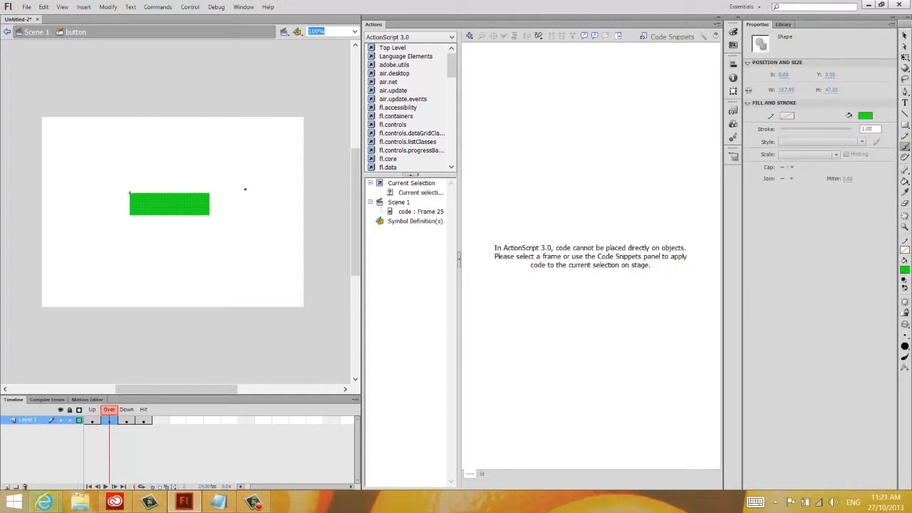
pyautogui.click(125, 197)
pyautogui.moveTo(134, 191); pyautogui.dragTo(136, 193)
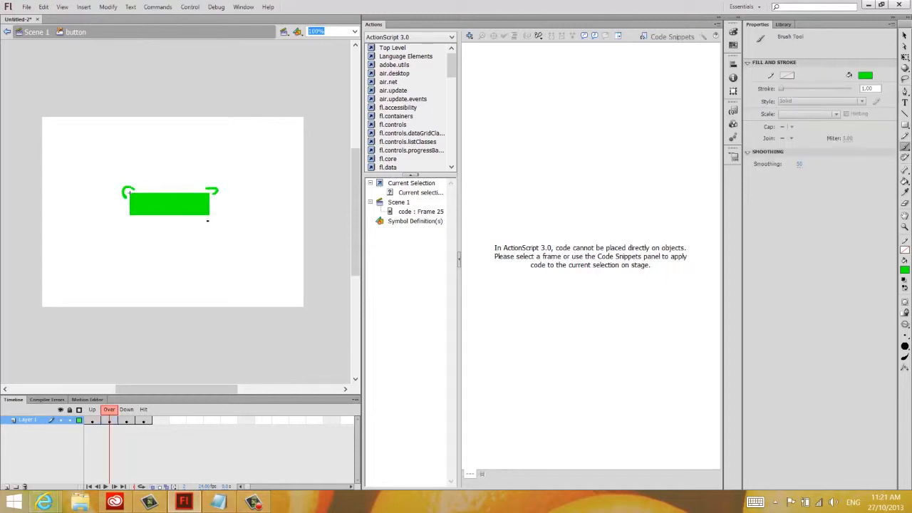
pyautogui.moveTo(218, 214); pyautogui.dragTo(206, 221)
# - Compare the artwork in the button's Up, Over, Down and Hit frames
pyautogui.click(93, 422)
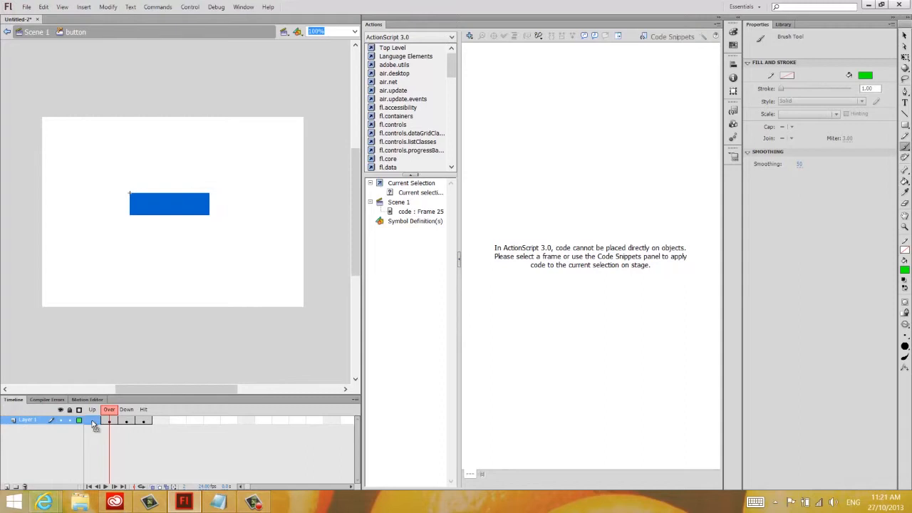
pyautogui.click(111, 423)
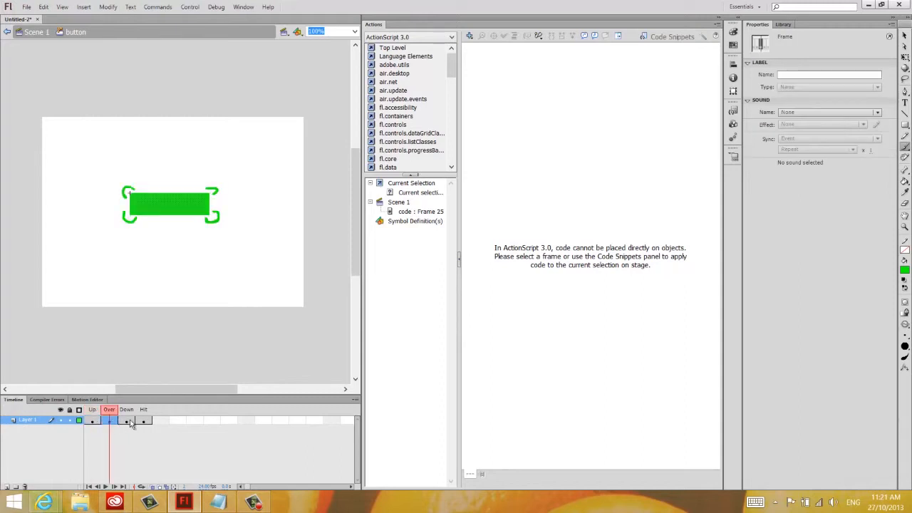
pyautogui.click(127, 422)
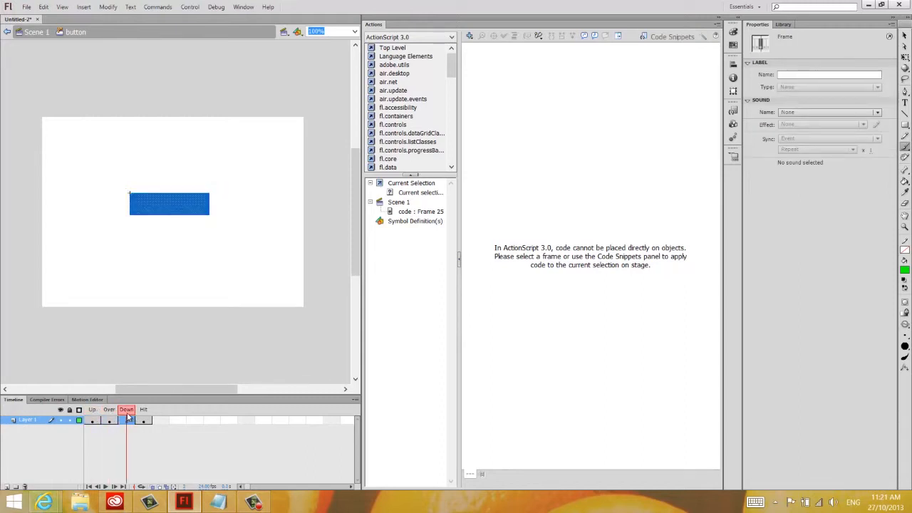
pyautogui.click(147, 422)
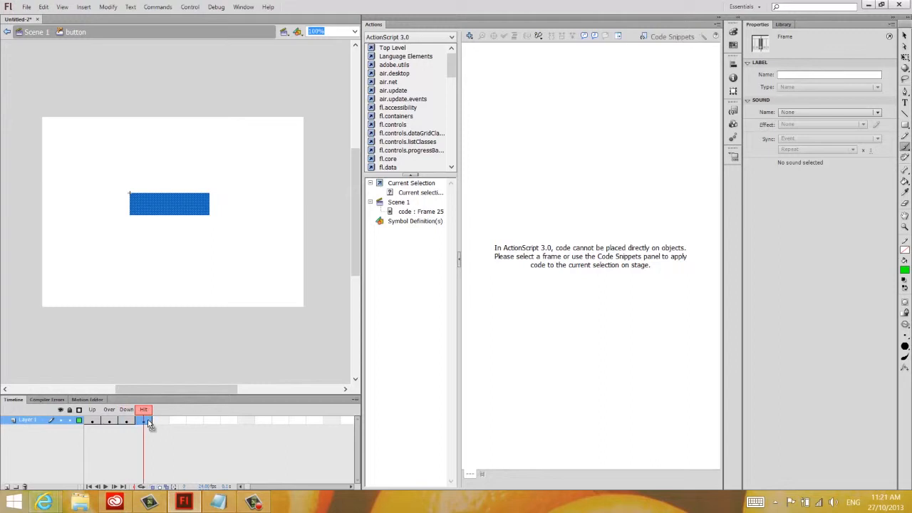
pyautogui.click(110, 423)
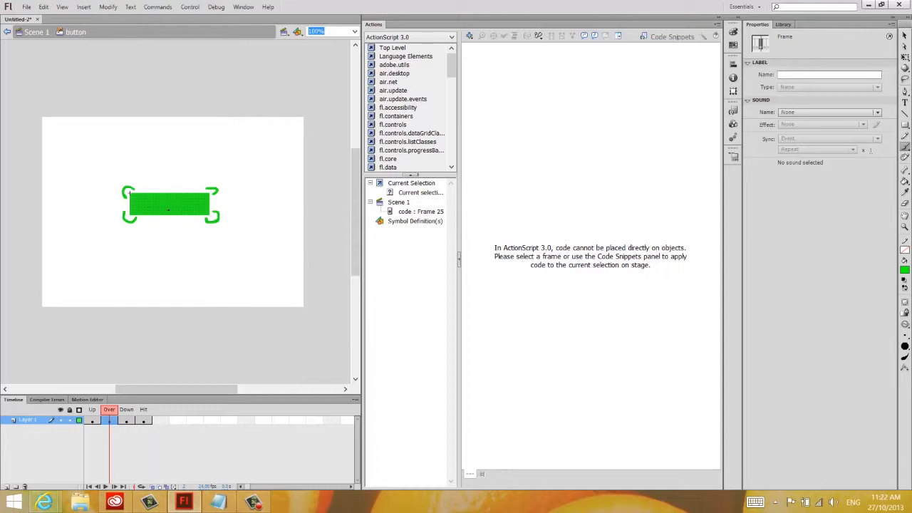
# - Change the rectangle's fill colour to red in the button's Down frame
pyautogui.click(126, 422)
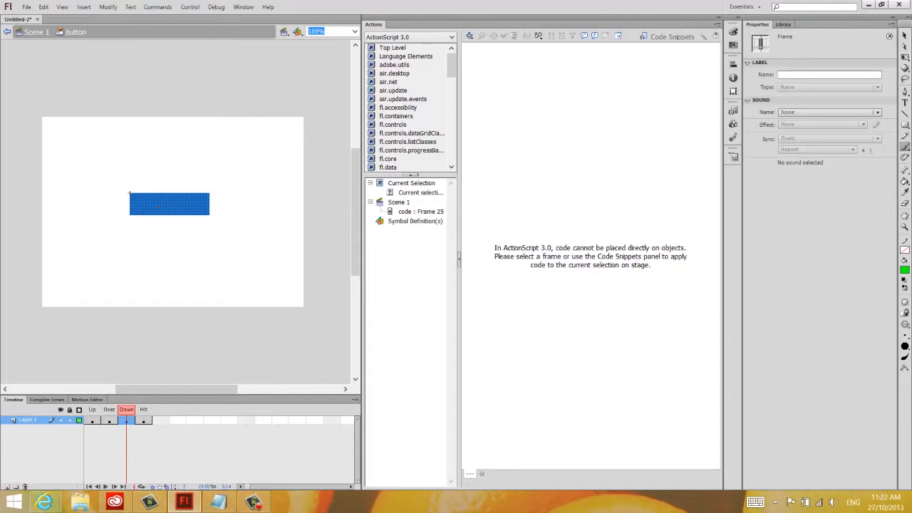
pyautogui.click(904, 270)
pyautogui.click(774, 332)
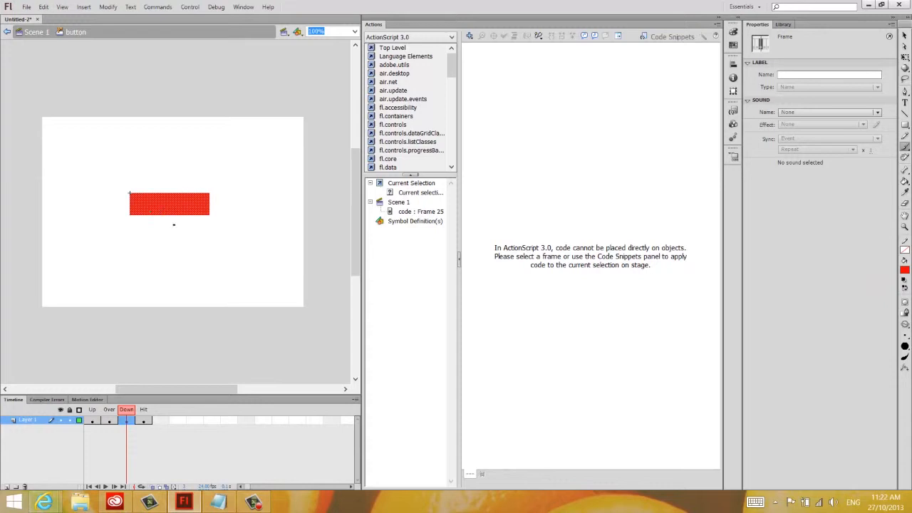
# - Check the button's Hit frame, return to Scene 1 and test the movie to try out the button's Over and Down states
pyautogui.click(146, 422)
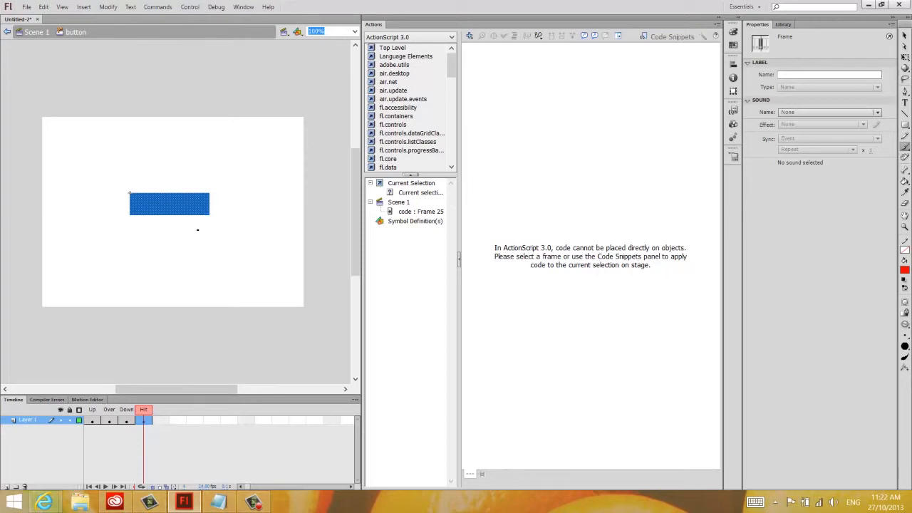
pyautogui.click(36, 32)
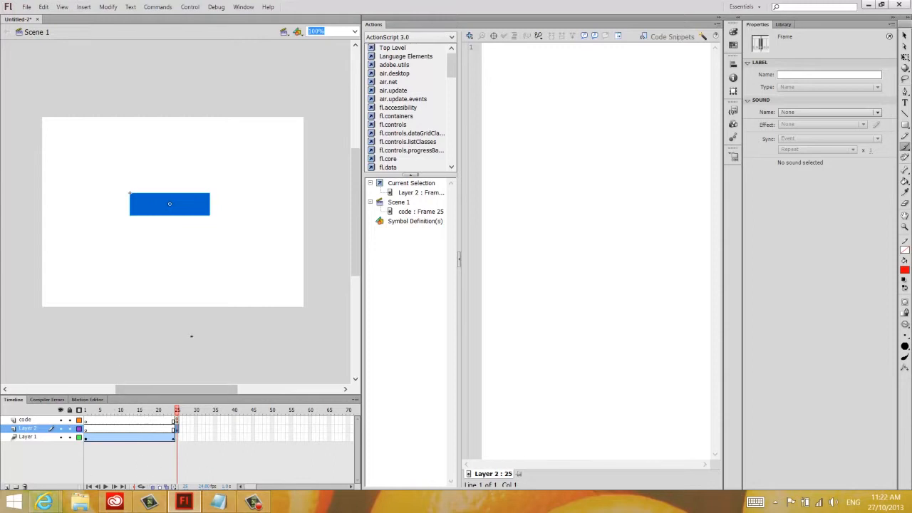
pyautogui.click(191, 7)
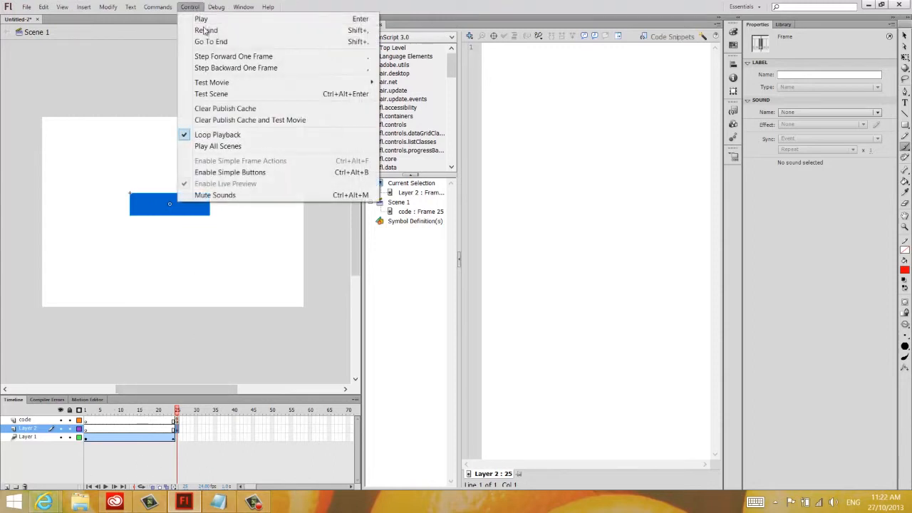
pyautogui.moveTo(299, 82)
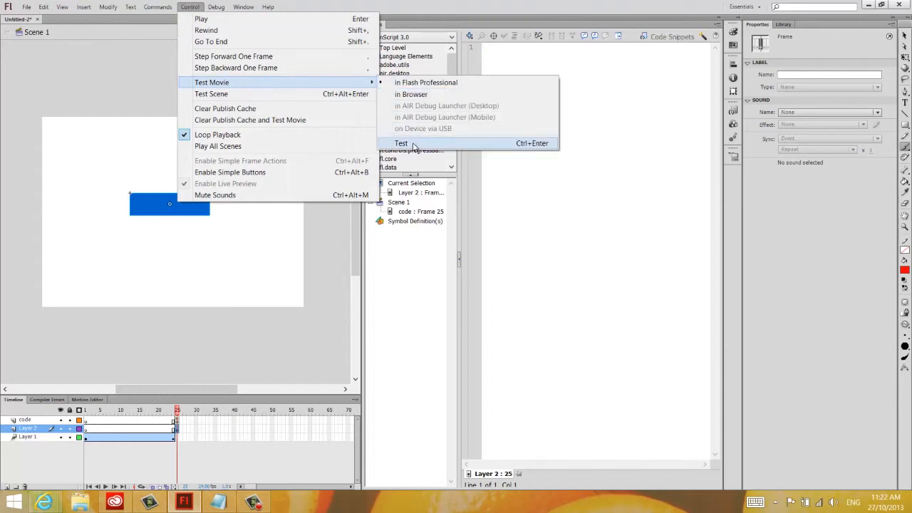
pyautogui.click(401, 143)
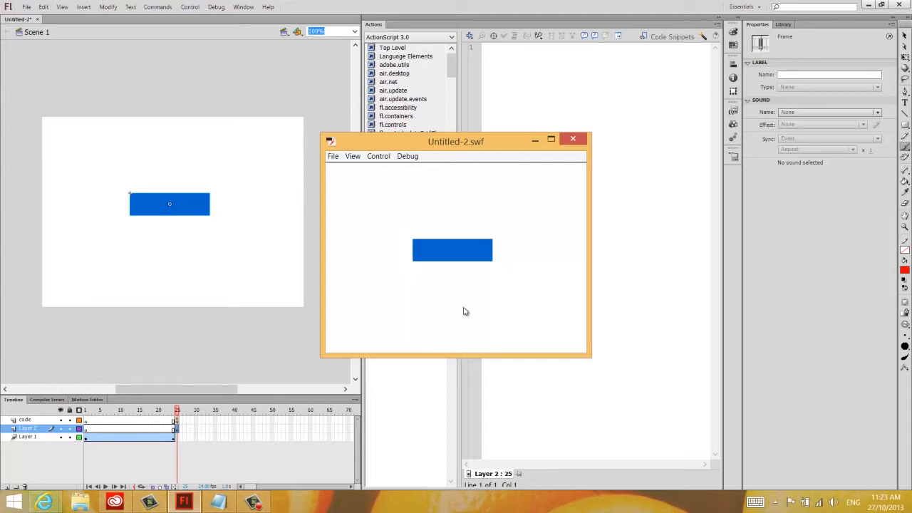
pyautogui.click(458, 262)
pyautogui.click(457, 262)
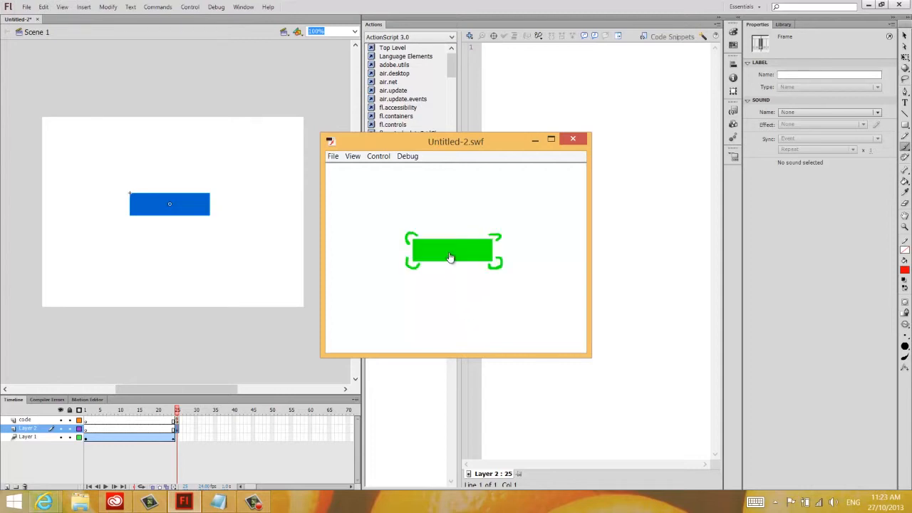
pyautogui.click(459, 257)
pyautogui.click(574, 141)
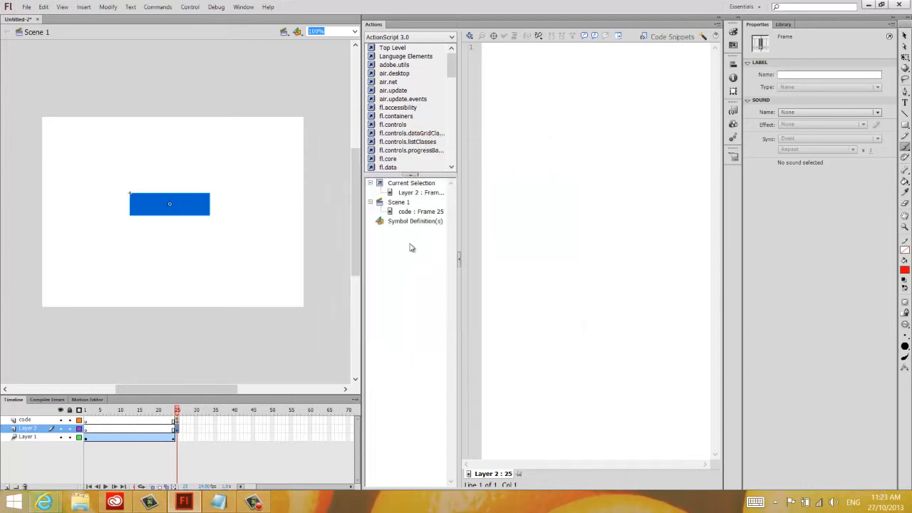
# - Switch to Notepad and examine the prepared ActionScript: stop(), the my_button click listener, the goForth function and its gotoAndPlay call
pyautogui.click(222, 506)
pyautogui.scroll(-10, 219, 305)
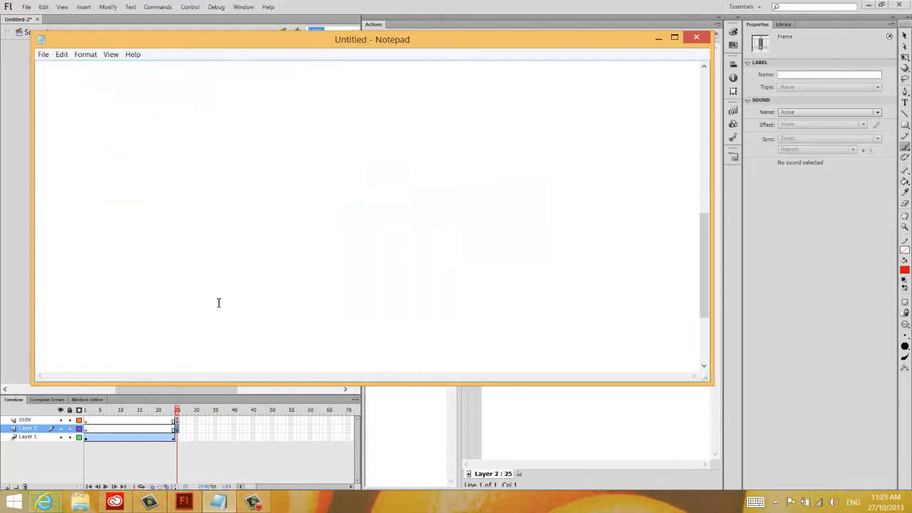
pyautogui.scroll(-5, 219, 303)
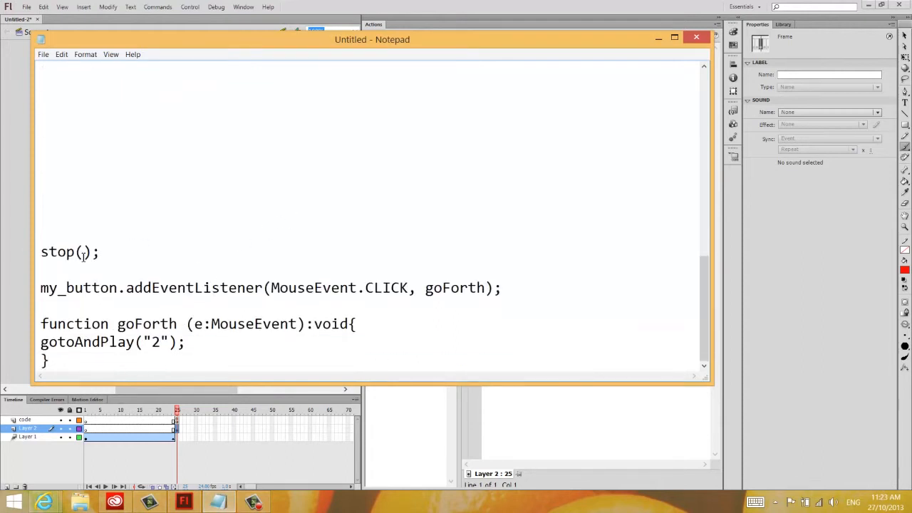
pyautogui.moveTo(110, 251); pyautogui.dragTo(32, 253)
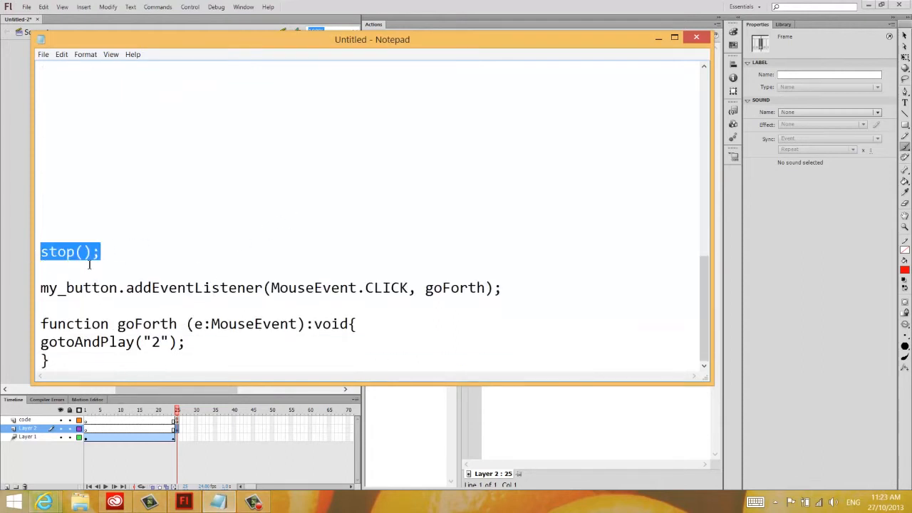
pyautogui.click(109, 252)
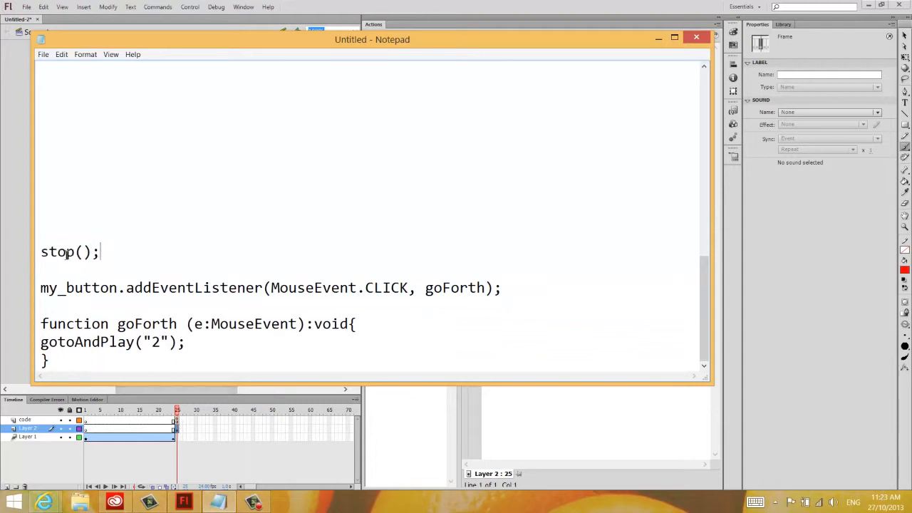
pyautogui.moveTo(41, 287); pyautogui.dragTo(229, 288)
pyautogui.moveTo(154, 288); pyautogui.dragTo(119, 288)
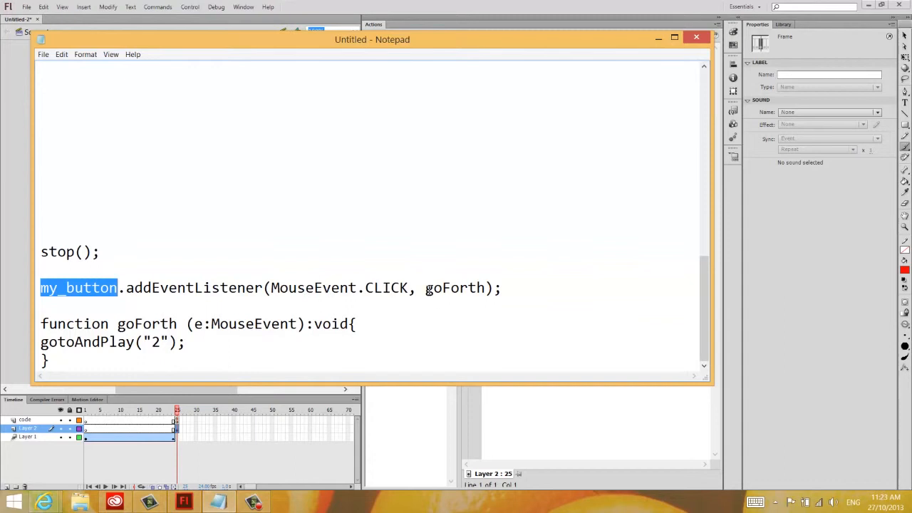
pyautogui.moveTo(426, 288); pyautogui.dragTo(485, 289)
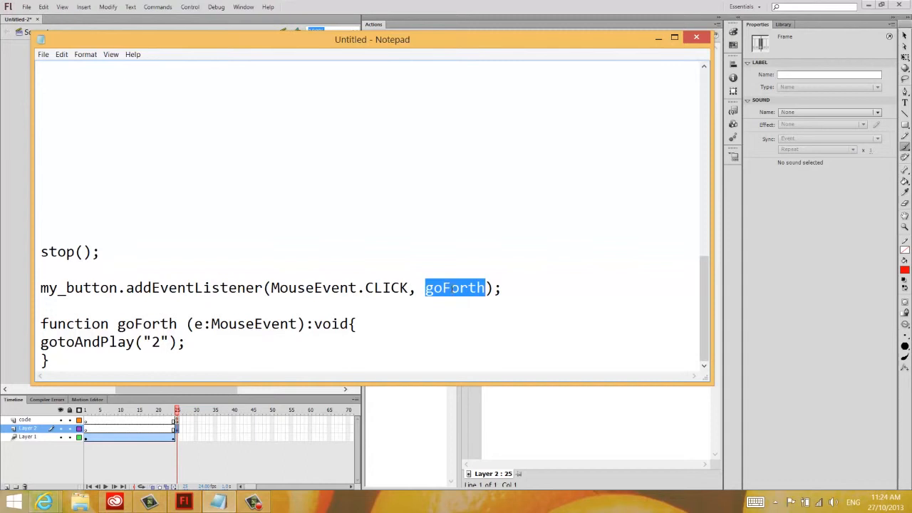
pyautogui.moveTo(41, 324); pyautogui.dragTo(74, 355)
pyautogui.moveTo(467, 288); pyautogui.dragTo(435, 288)
pyautogui.moveTo(117, 324); pyautogui.dragTo(178, 325)
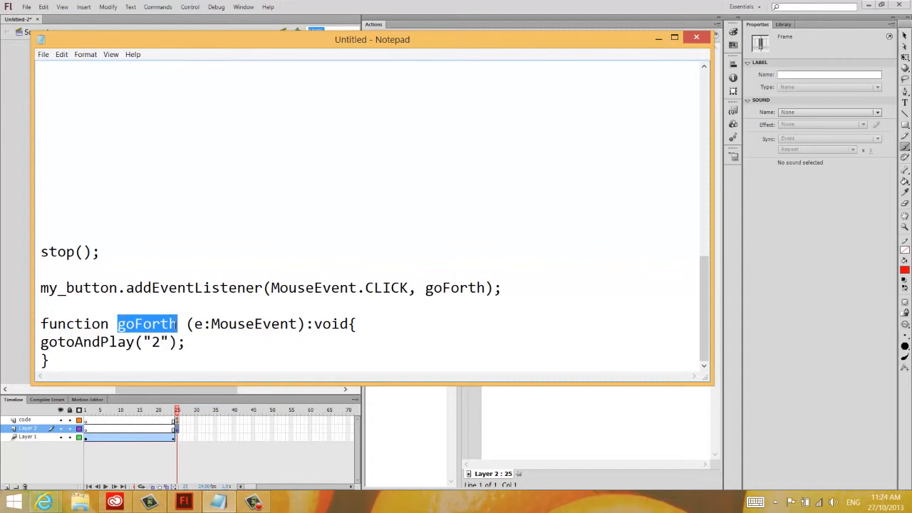
pyautogui.moveTo(45, 344); pyautogui.dragTo(187, 343)
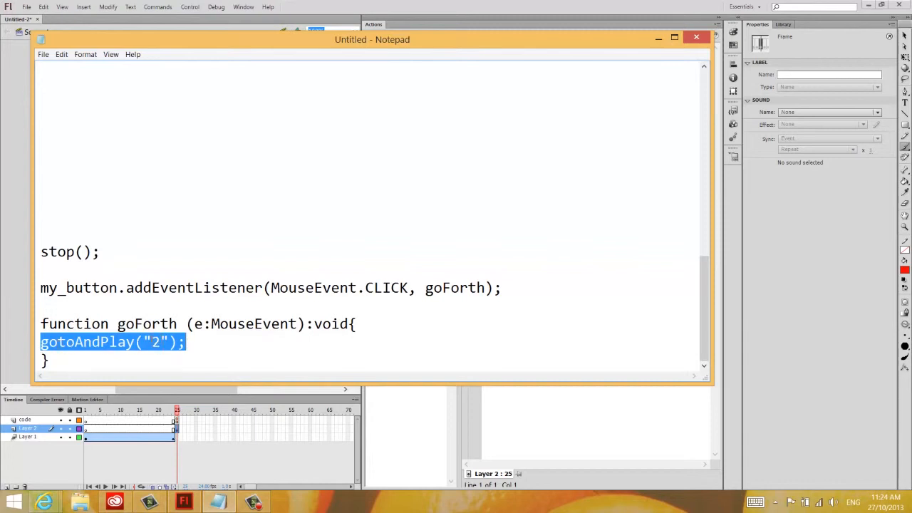
# - Change the target frame in the gotoAndPlay call of the goForth function to "1"
pyautogui.click(155, 342)
pyautogui.moveTo(151, 343); pyautogui.dragTo(162, 343)
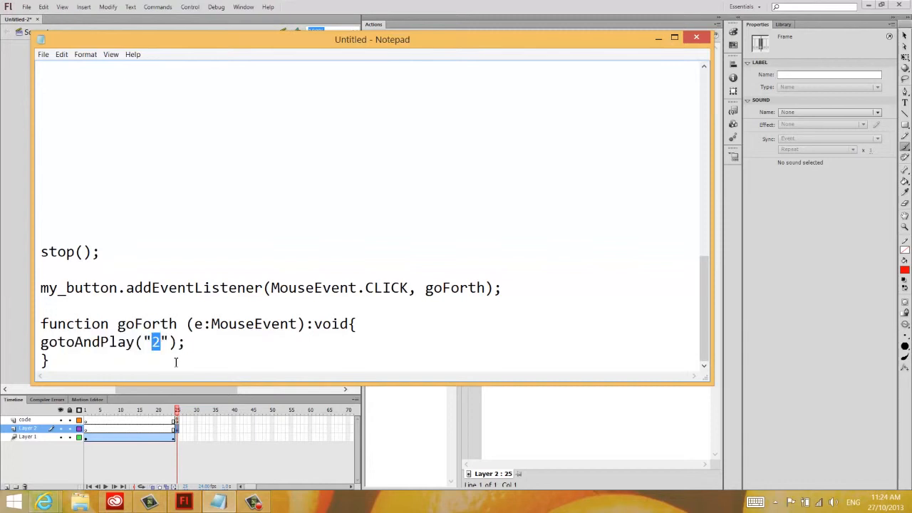
pyautogui.write('1')
# - Copy the my_button event listener and goForth function from Notepad into the code layer's frame 25 script in Flash, below stop()
pyautogui.moveTo(60, 364); pyautogui.dragTo(84, 297)
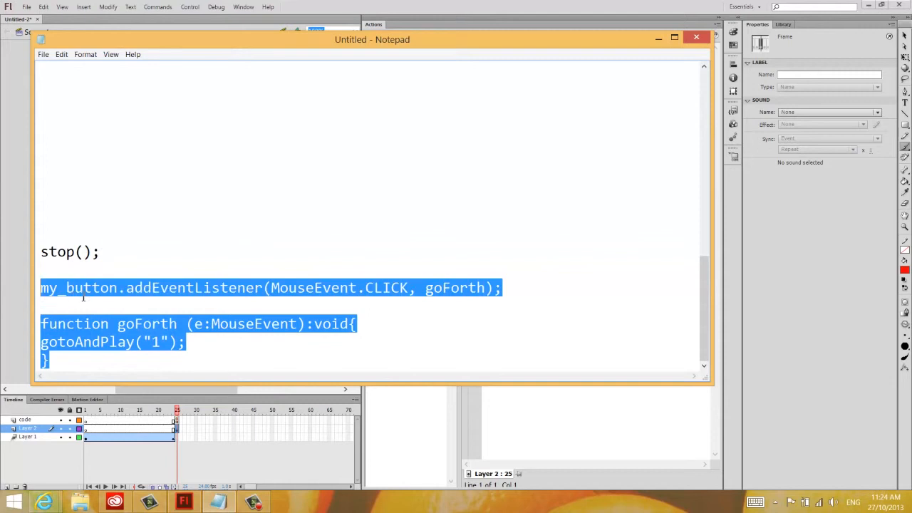
pyautogui.rightClick(91, 294)
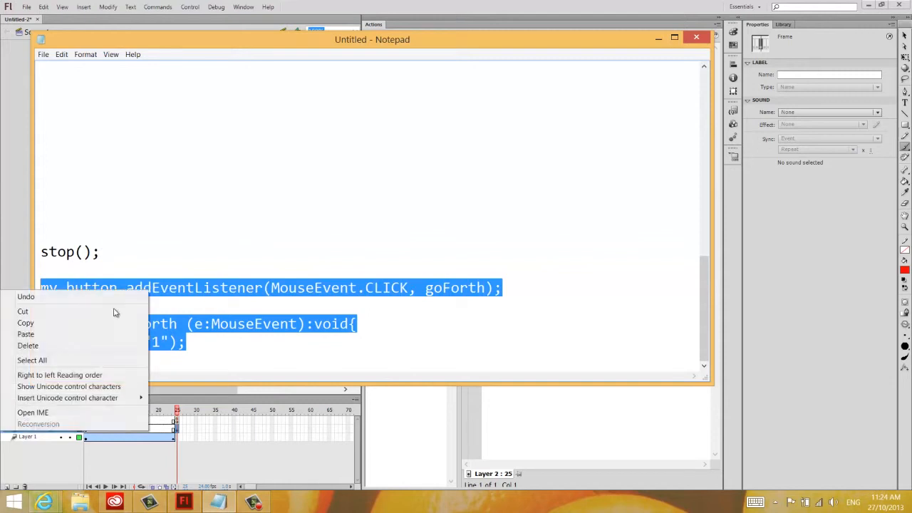
pyautogui.click(44, 322)
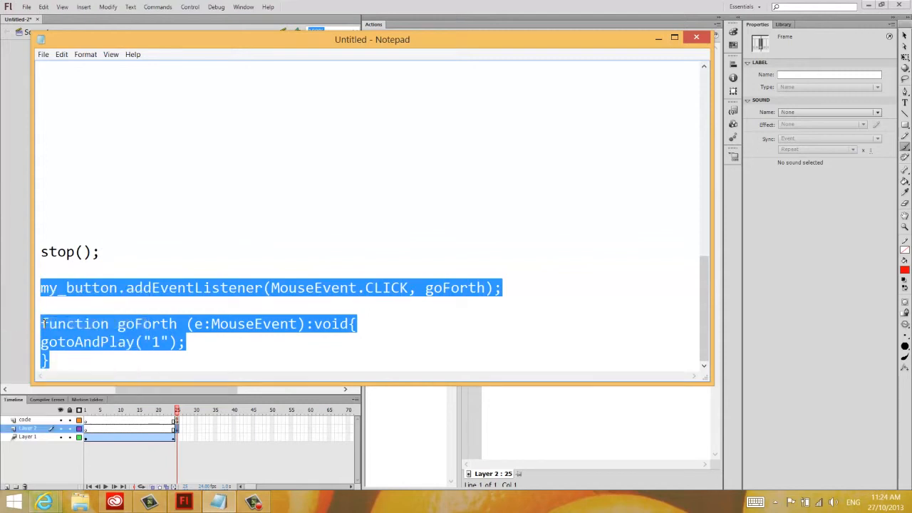
pyautogui.click(178, 427)
pyautogui.click(177, 420)
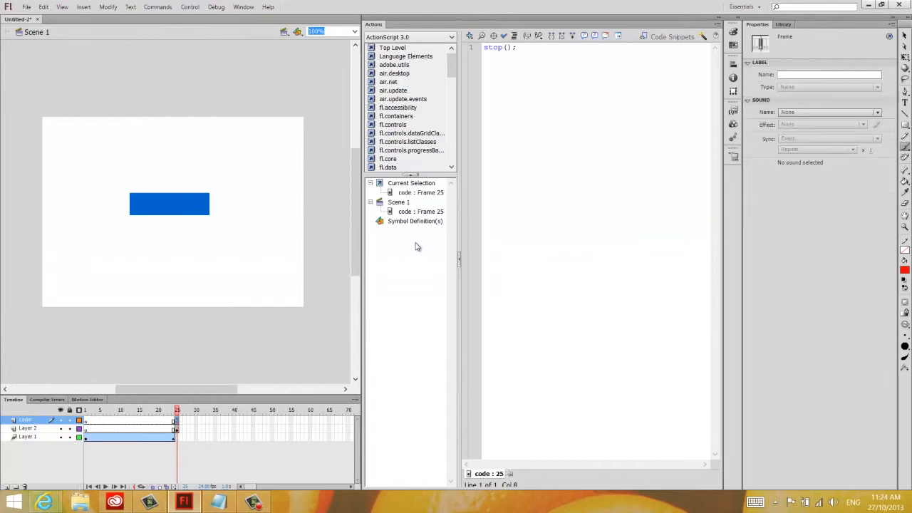
pyautogui.click(557, 62)
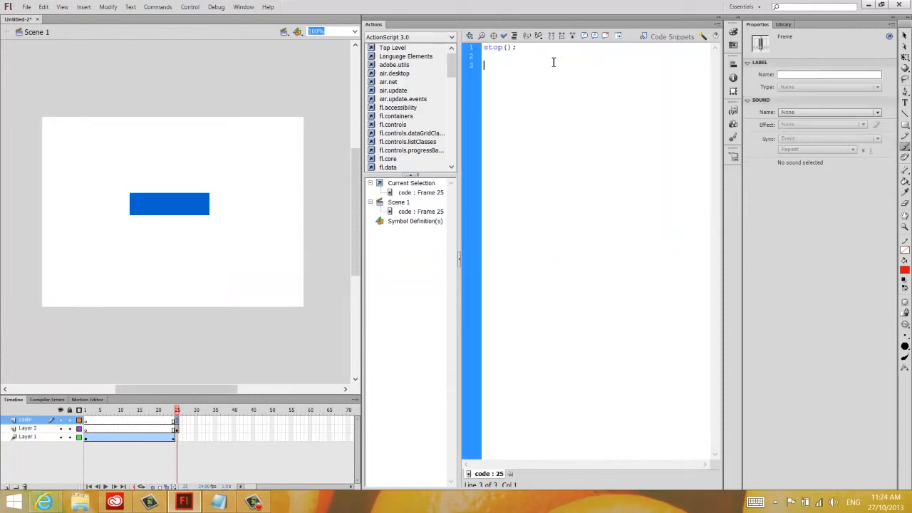
pyautogui.hotkey('ctrl', 'v')
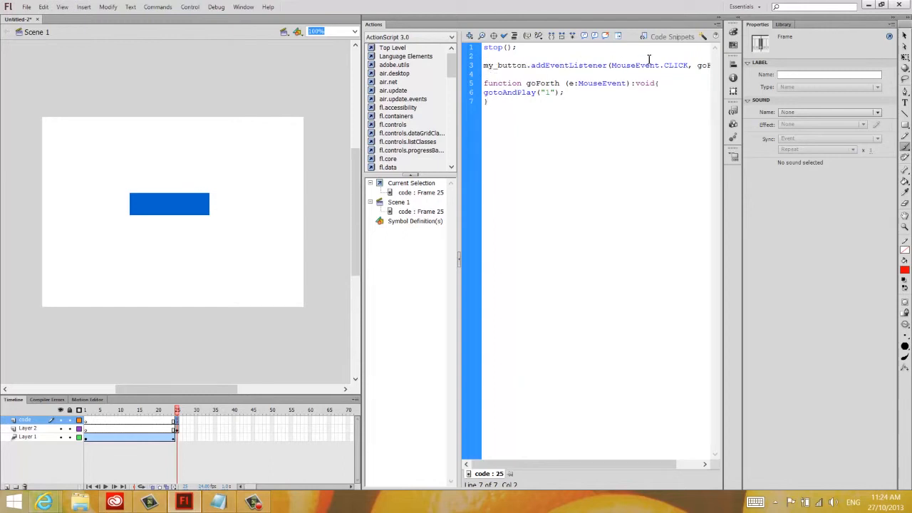
pyautogui.doubleClick(698, 67)
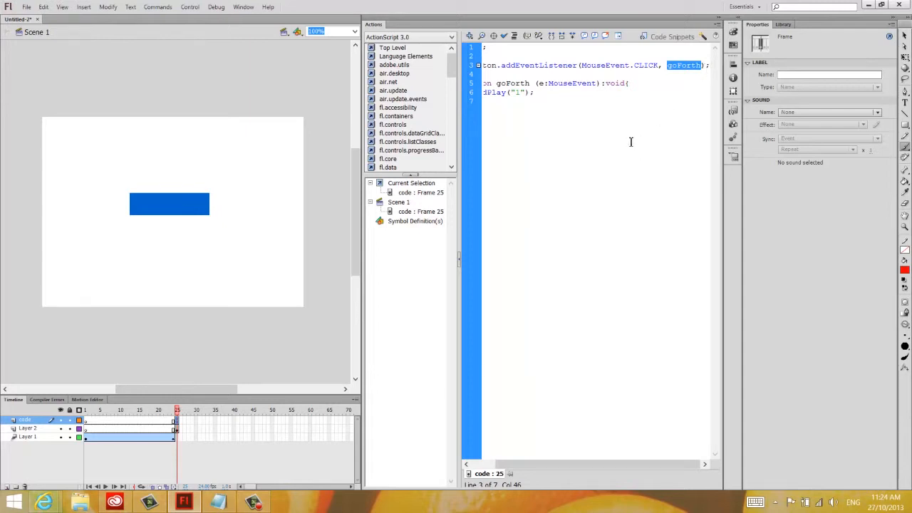
pyautogui.moveTo(506, 91); pyautogui.dragTo(458, 93)
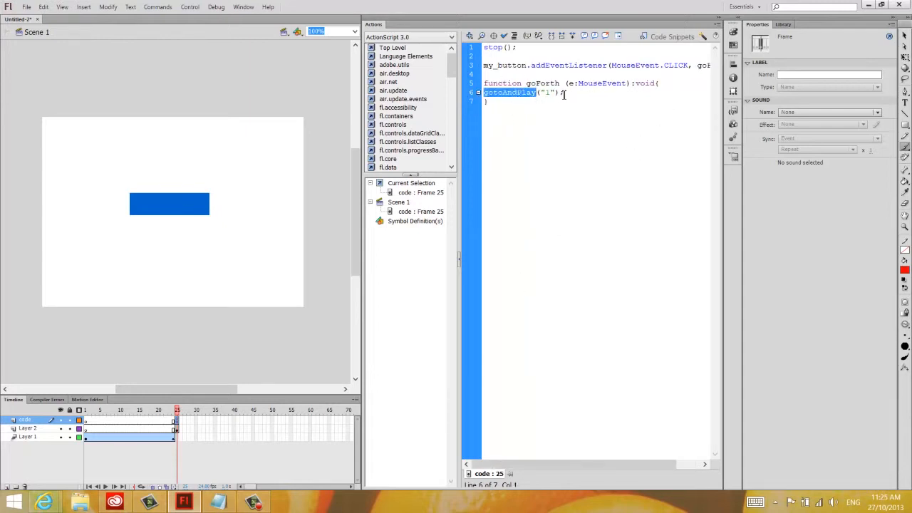
pyautogui.moveTo(567, 93); pyautogui.dragTo(481, 95)
pyautogui.click(501, 108)
# - Give the blue button on the stage the instance name my_button, matching the name used in the script
pyautogui.moveTo(528, 64); pyautogui.dragTo(479, 65)
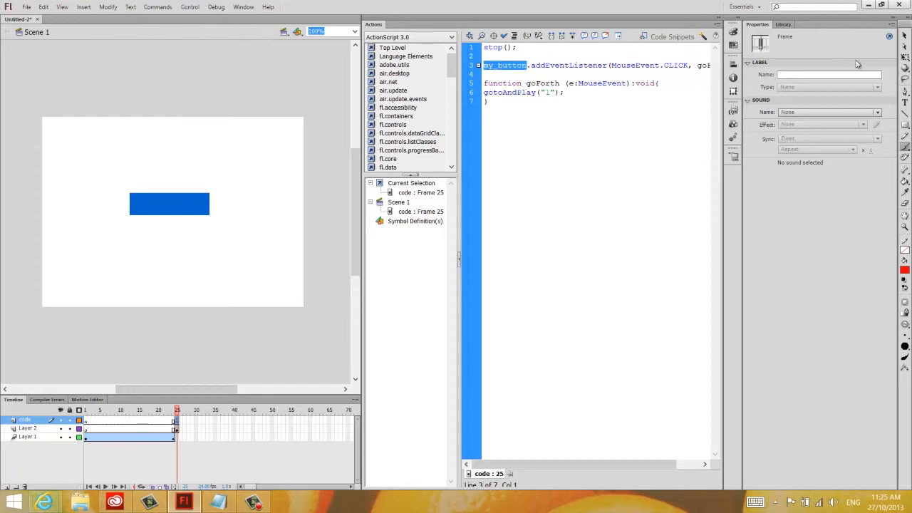
pyautogui.click(906, 36)
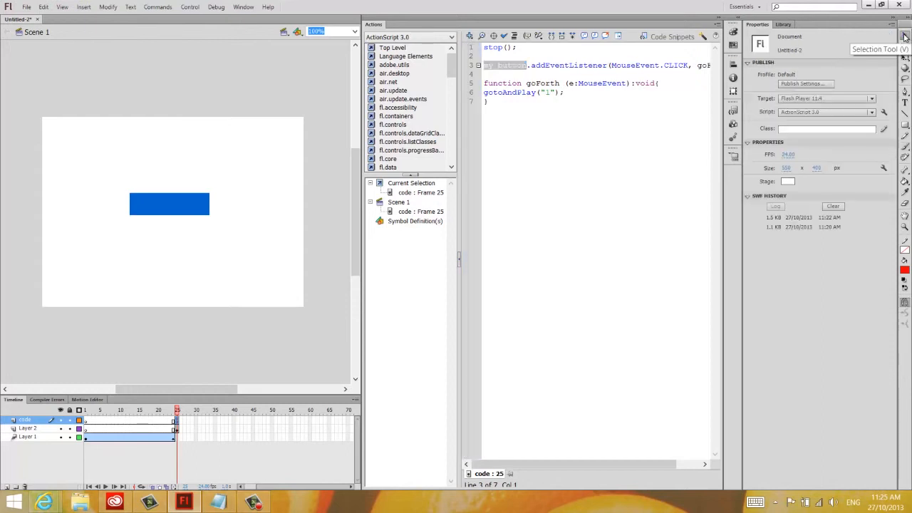
pyautogui.click(191, 210)
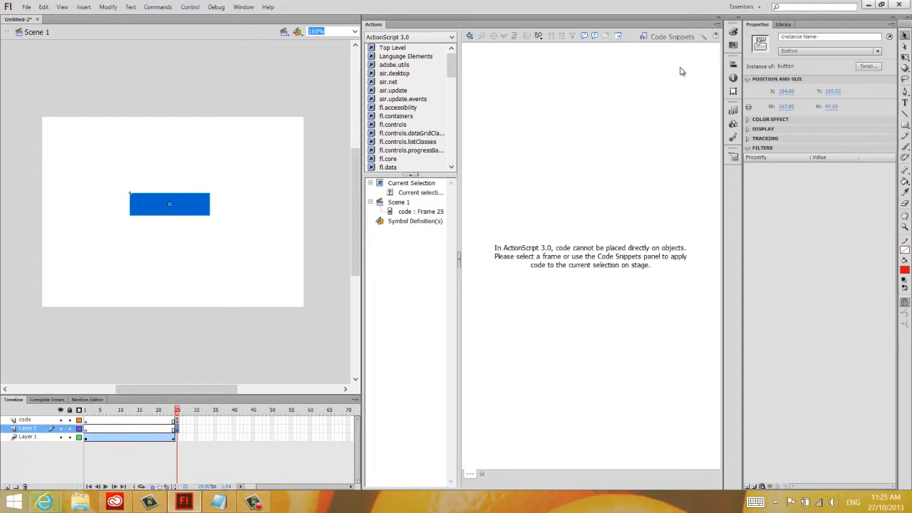
pyautogui.click(799, 38)
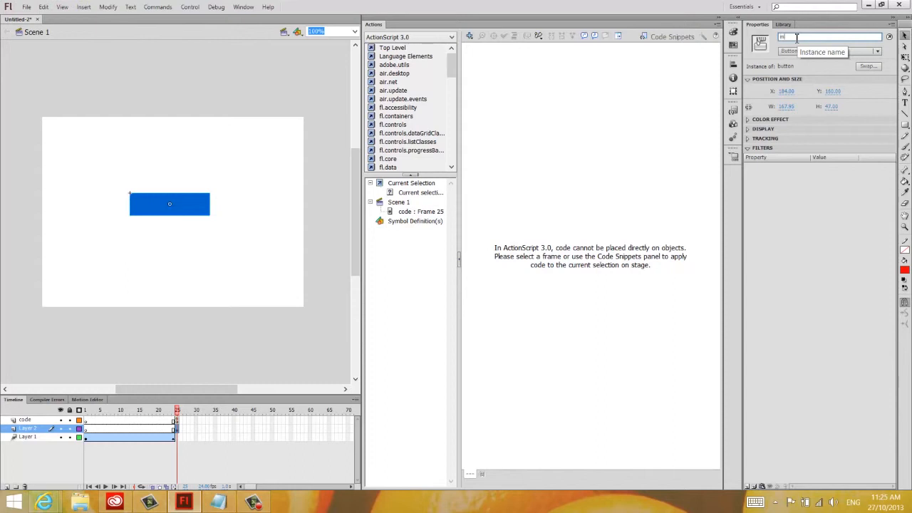
pyautogui.write('my')
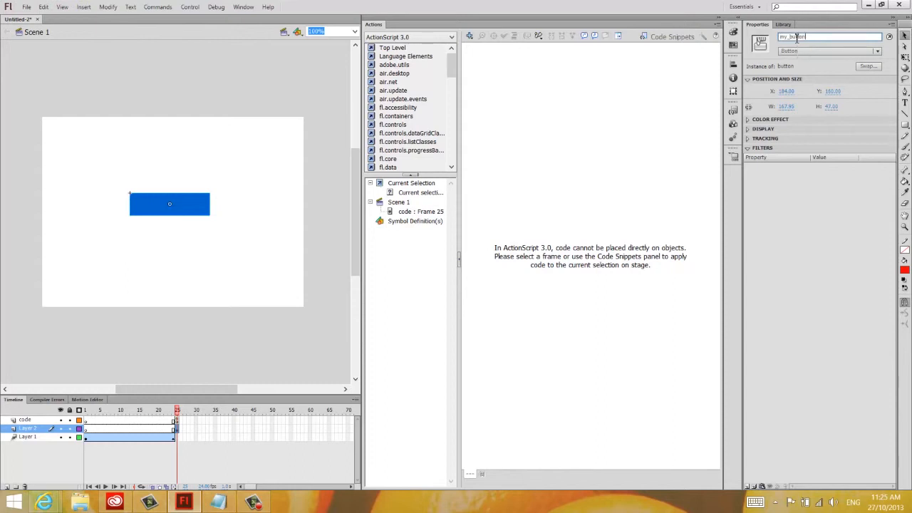
pyautogui.write('_button')
pyautogui.press('Return')
# - Check the my_button reference in the frame 25 script and test the movie, triggering the button to replay the animation
pyautogui.click(176, 421)
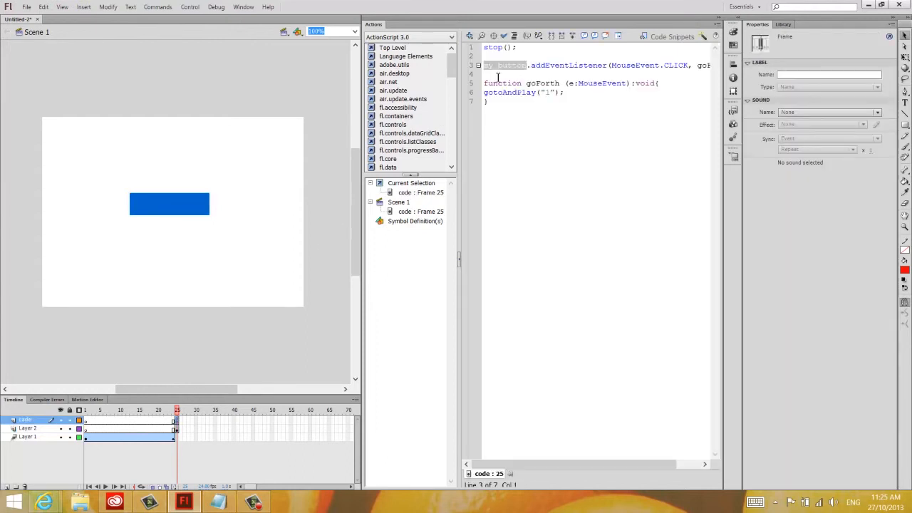
pyautogui.click(520, 66)
pyautogui.moveTo(528, 66); pyautogui.dragTo(484, 66)
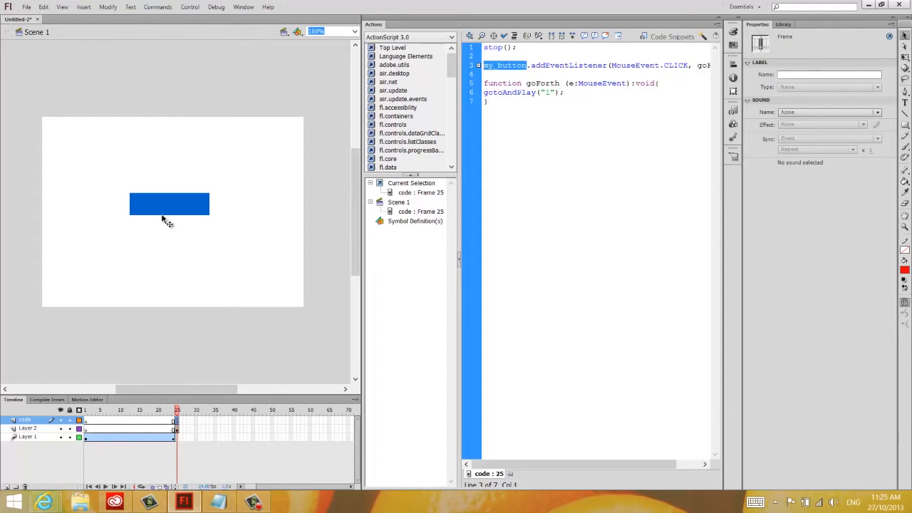
pyautogui.click(189, 7)
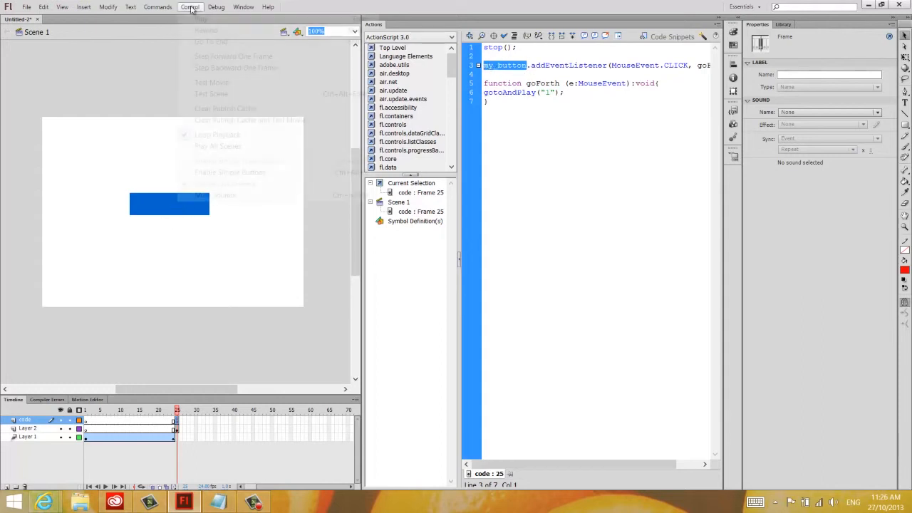
pyautogui.moveTo(250, 87)
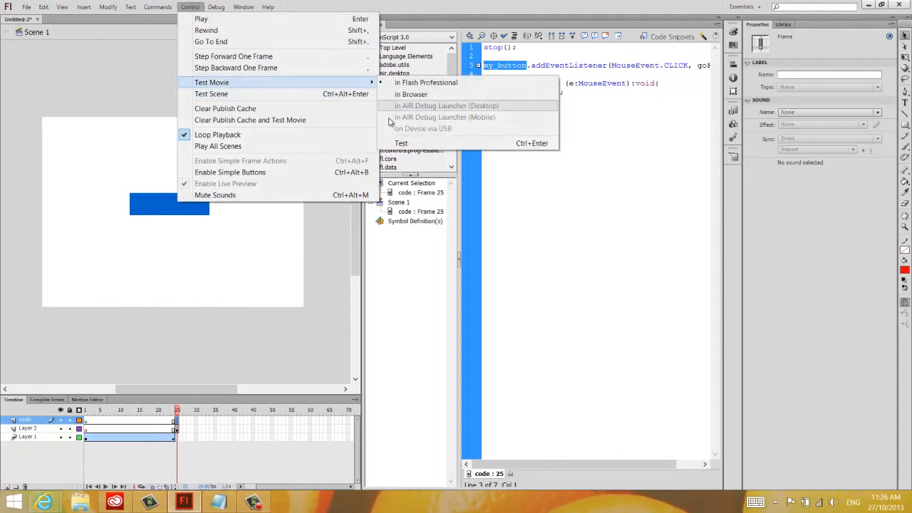
pyautogui.click(404, 143)
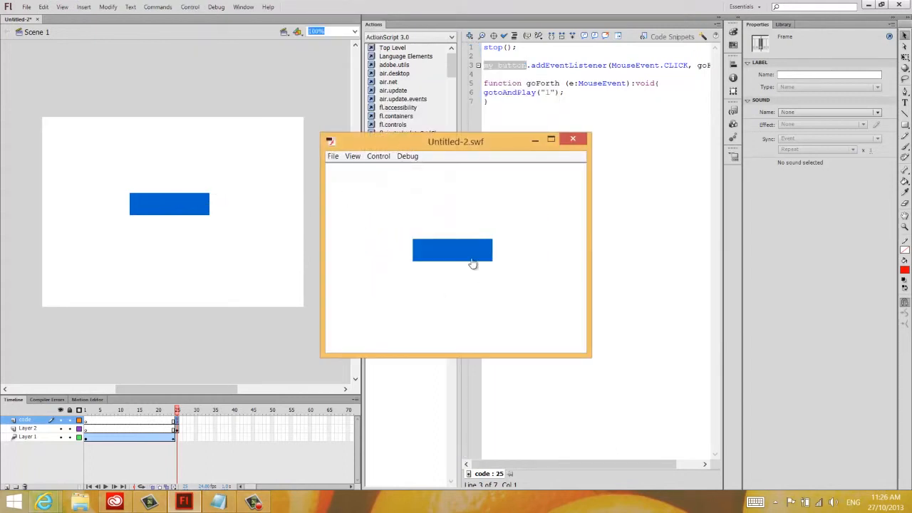
pyautogui.click(461, 259)
pyautogui.click(468, 256)
pyautogui.click(501, 379)
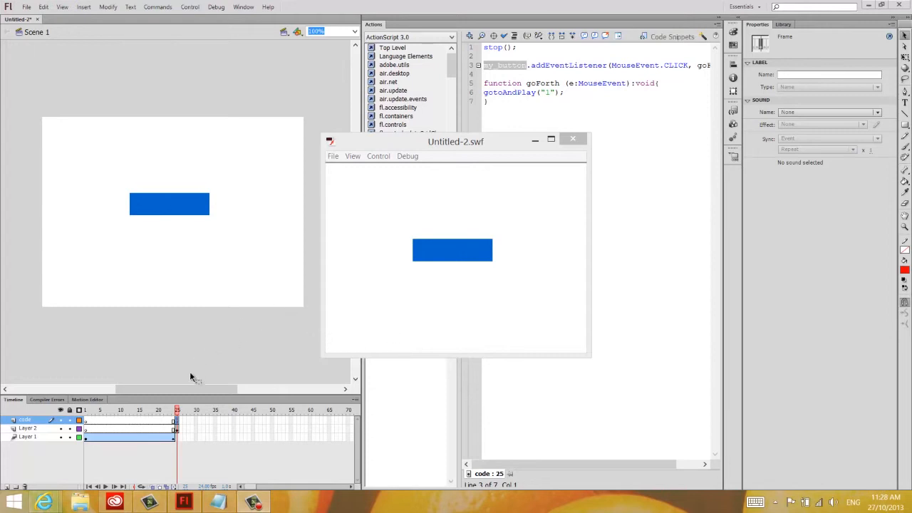
# - Close the test movie and play the animation on the main timeline through frame 25
pyautogui.moveTo(421, 142); pyautogui.dragTo(416, 160)
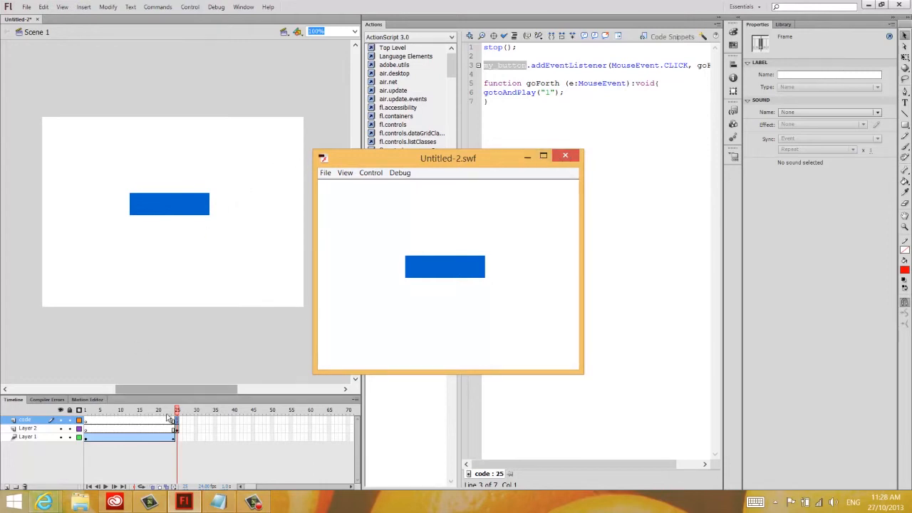
pyautogui.click(568, 158)
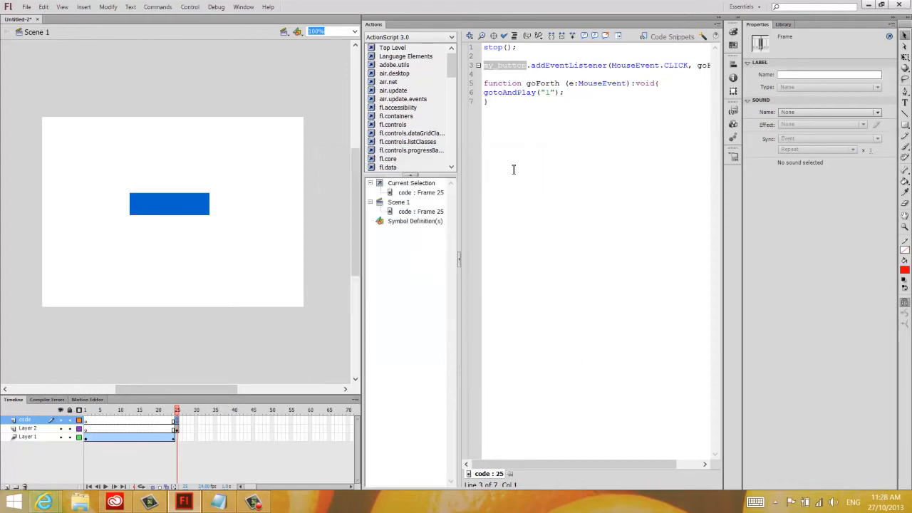
pyautogui.press('Return')
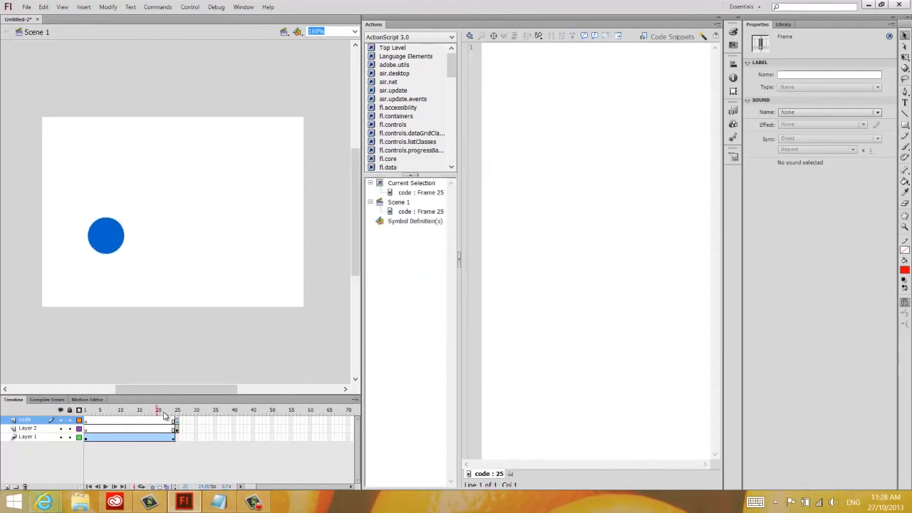
pyautogui.click(178, 450)
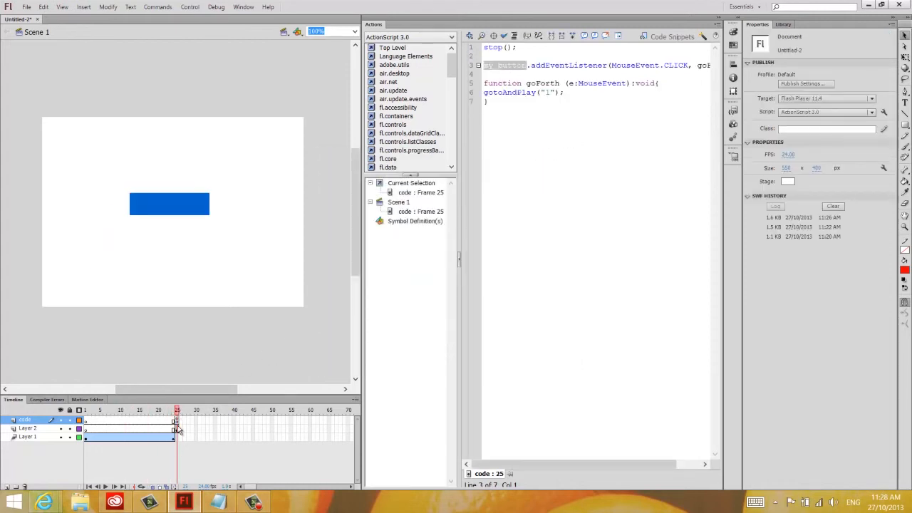
# - Open the blue button symbol to examine its Up, Over, Down and Hit frames, and return to Scene 1
pyautogui.click(163, 212)
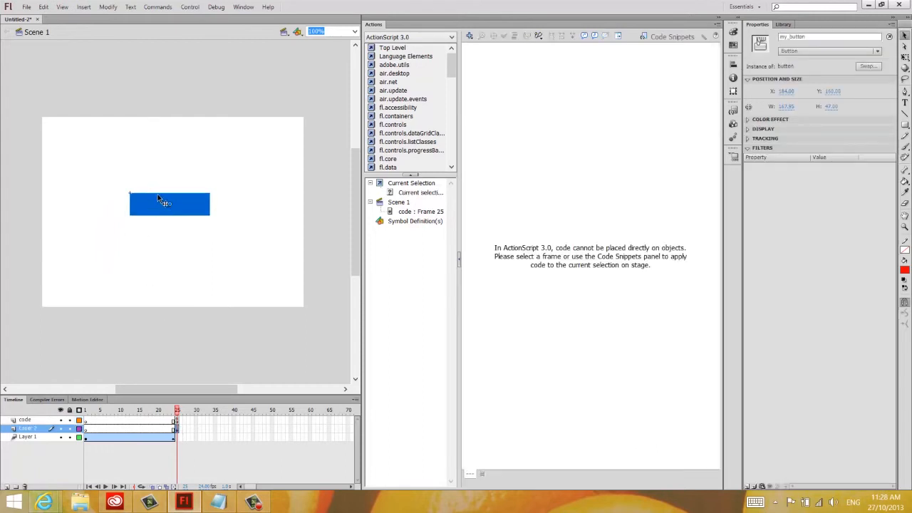
pyautogui.doubleClick(149, 210)
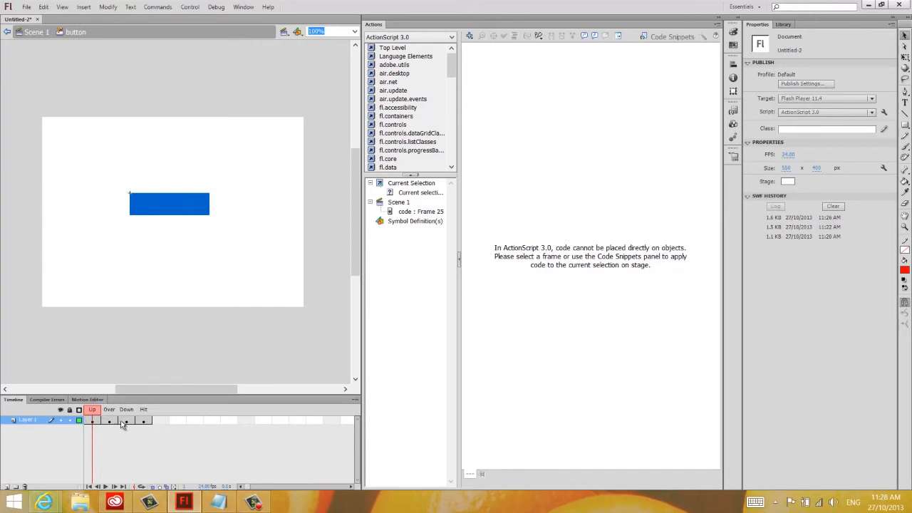
pyautogui.click(36, 32)
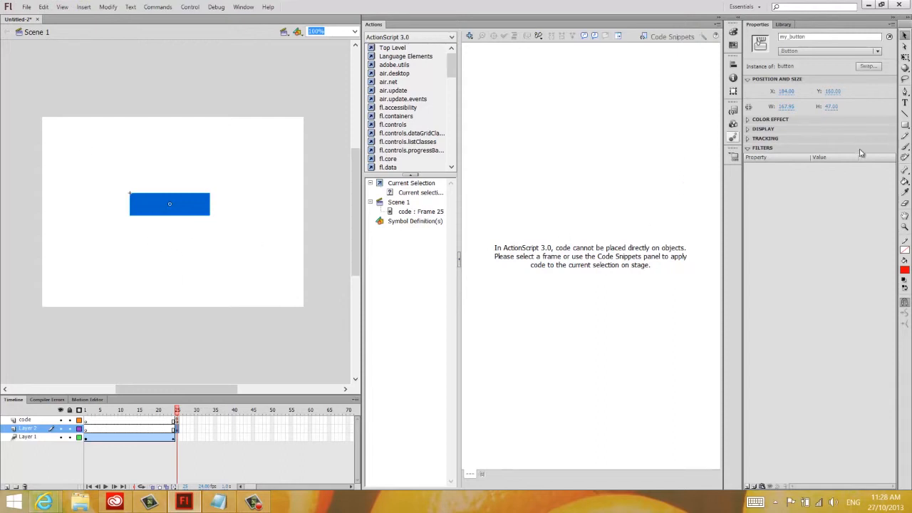
# - Activate the Oval tool, draw a trial red circle beside the blue button on Layer 2, and undo it
pyautogui.moveTo(906, 125); pyautogui.dragTo(861, 139)
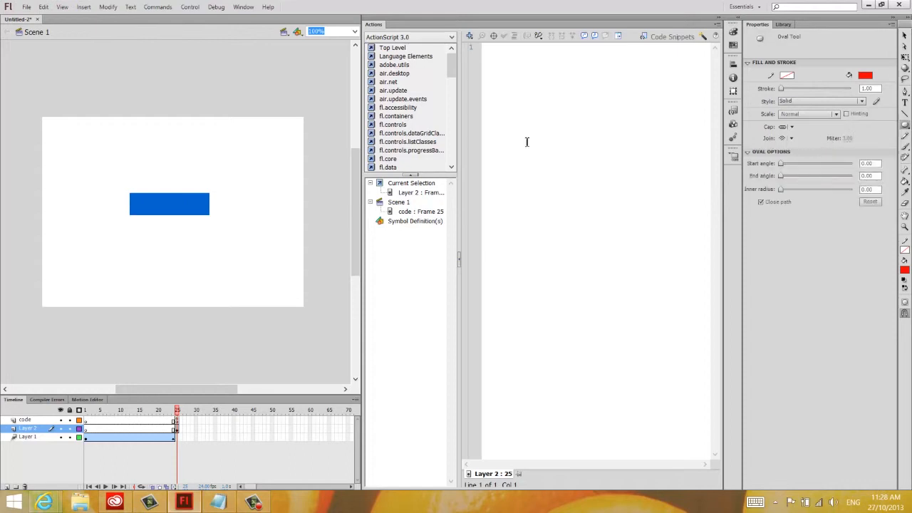
pyautogui.moveTo(229, 162); pyautogui.dragTo(277, 209)
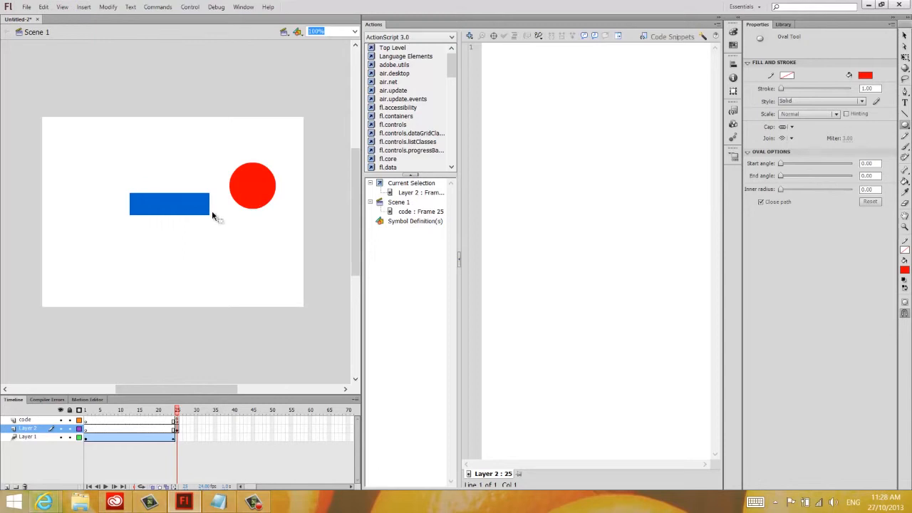
pyautogui.hotkey('ctrl', 'z')
# - Add a new layer above the code layer and insert a blank keyframe at its frame 25
pyautogui.click(37, 420)
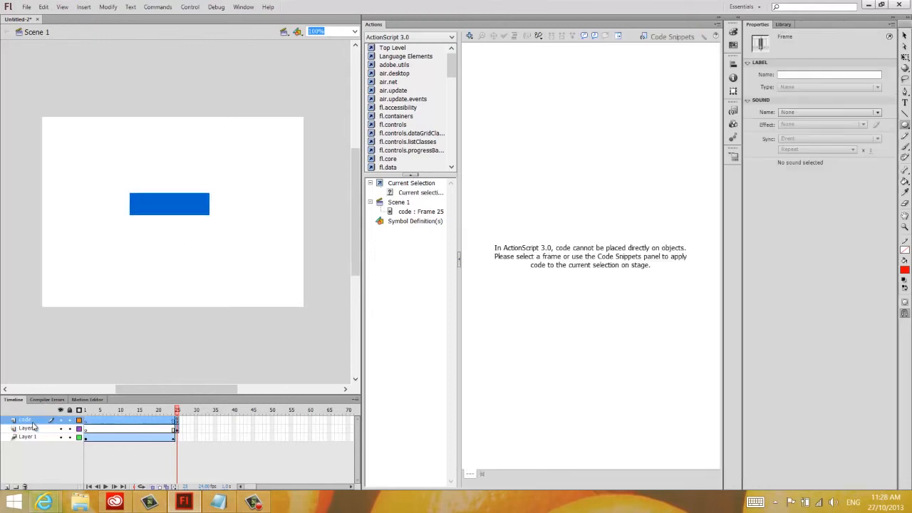
pyautogui.click(6, 488)
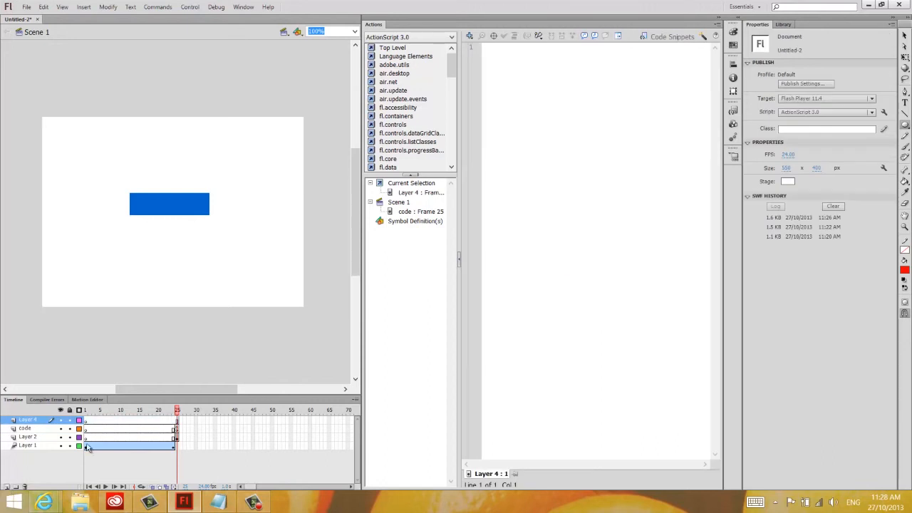
pyautogui.click(177, 420)
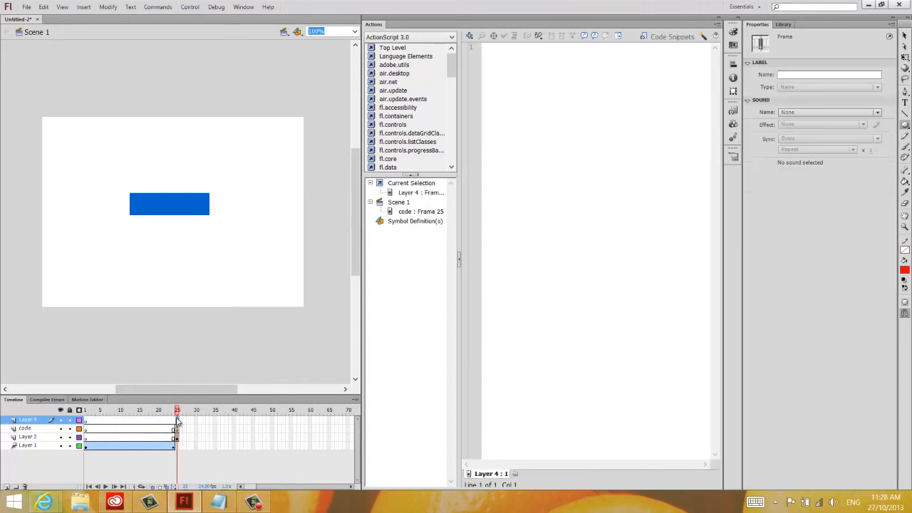
pyautogui.rightClick(177, 421)
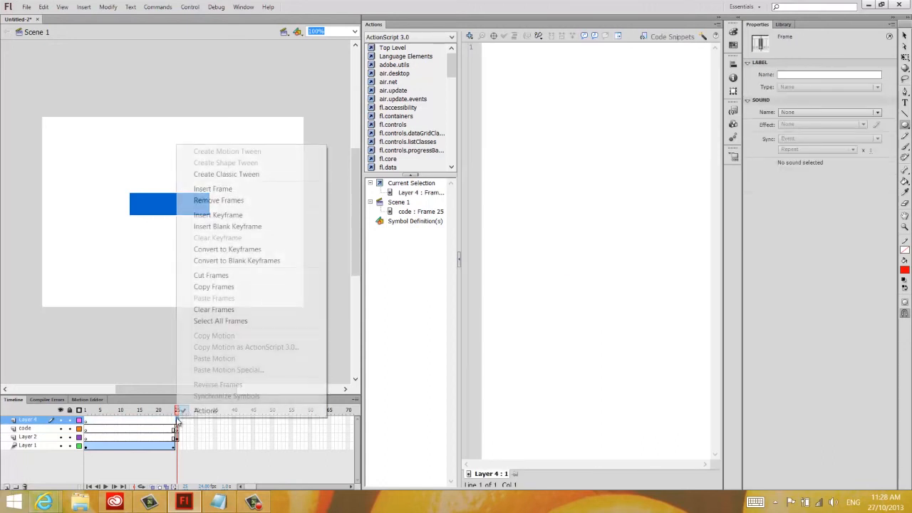
pyautogui.click(256, 227)
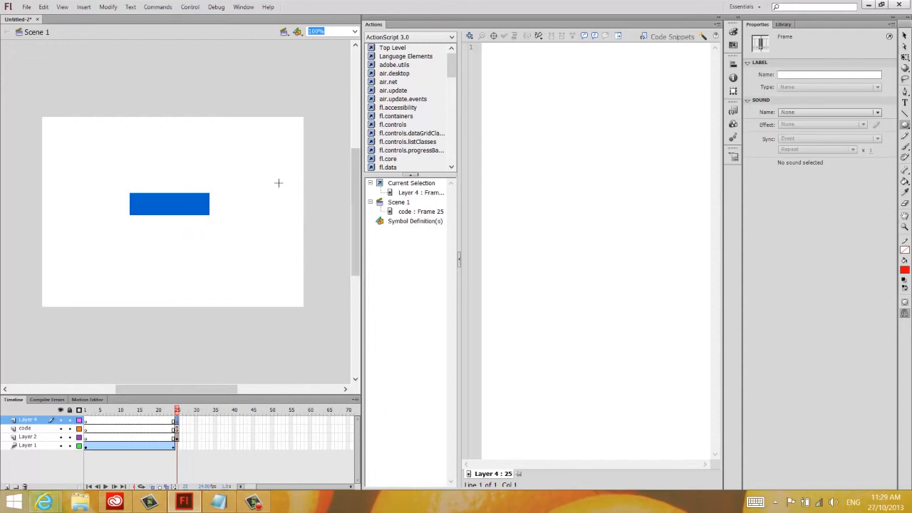
# - Draw a red circle about 95 px wide beside the blue button and convert it to a Movie Clip symbol named red ball
pyautogui.moveTo(279, 180); pyautogui.dragTo(233, 226)
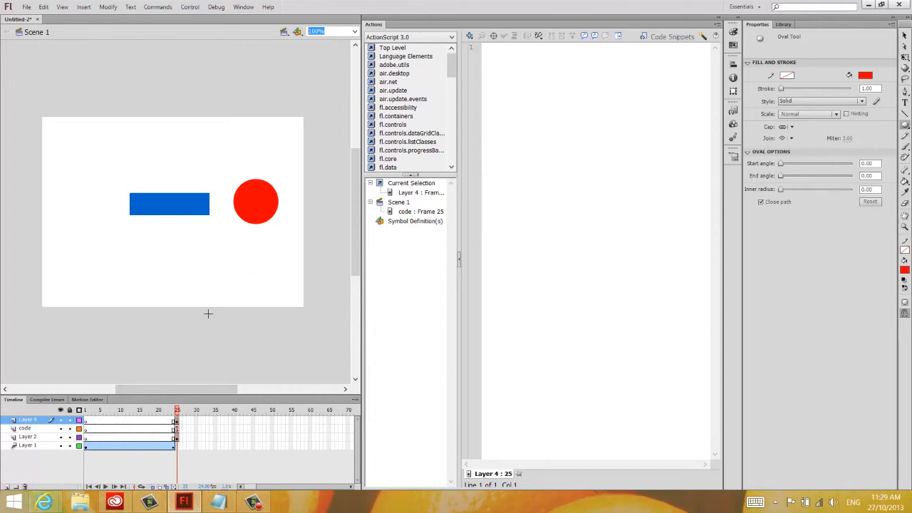
pyautogui.click(905, 36)
pyautogui.click(260, 203)
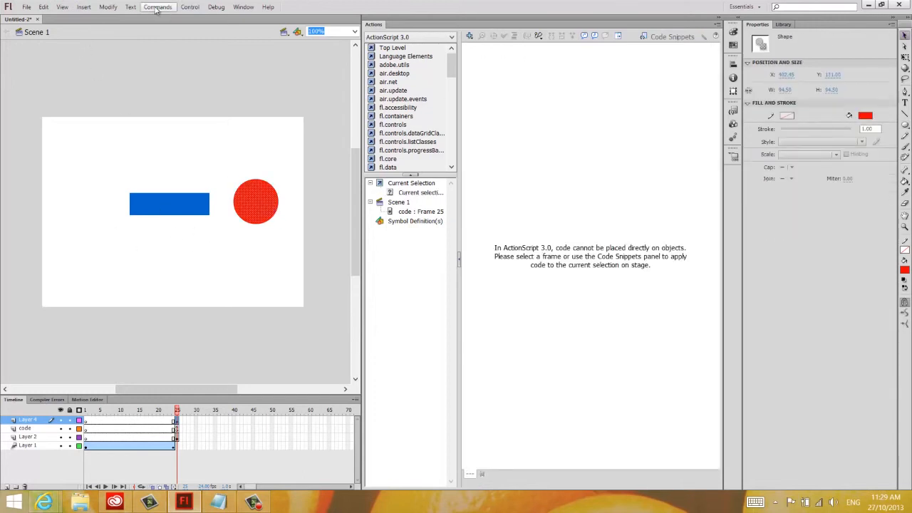
pyautogui.click(106, 8)
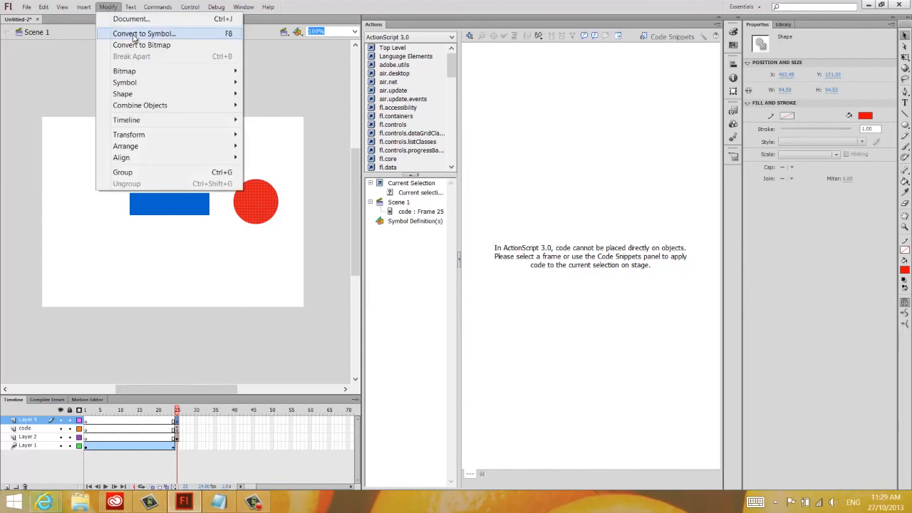
pyautogui.click(133, 34)
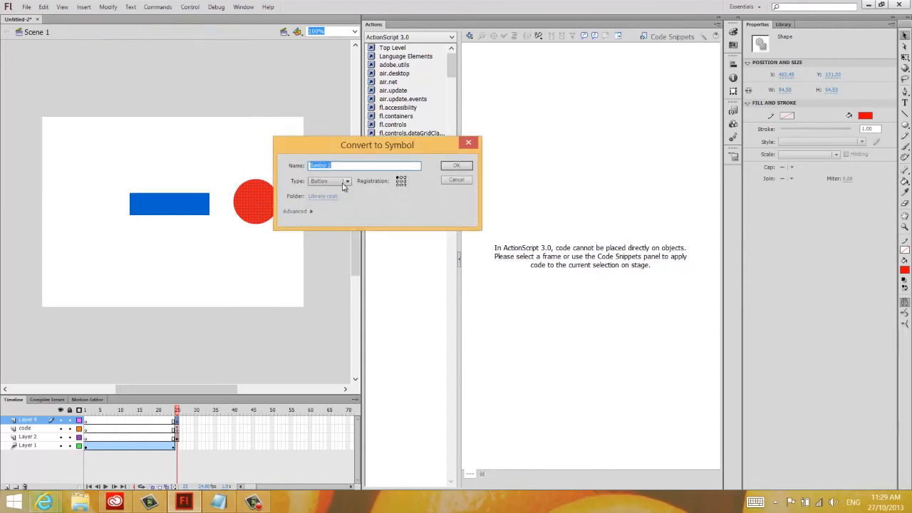
pyautogui.click(350, 182)
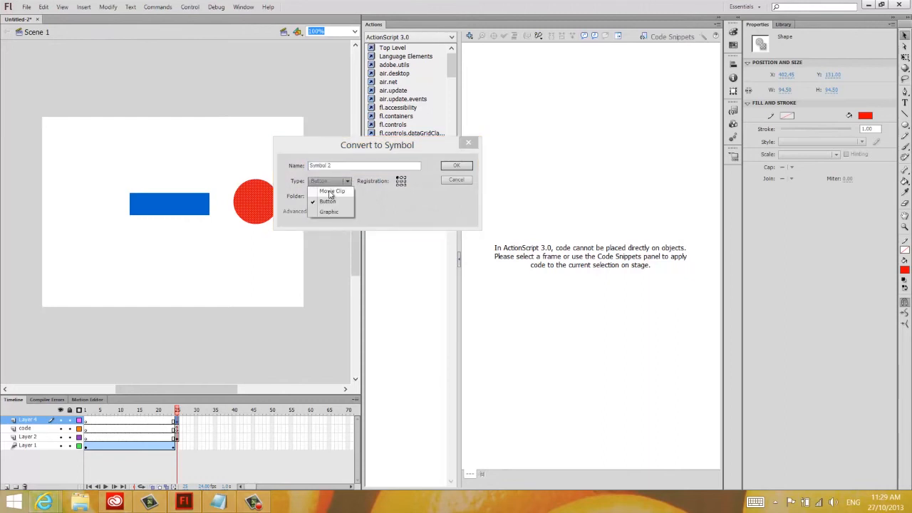
pyautogui.click(331, 192)
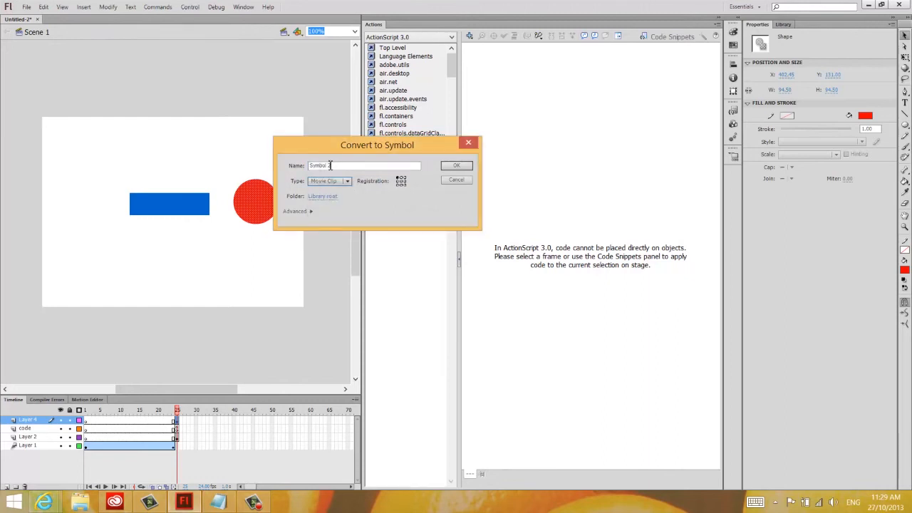
pyautogui.tripleClick(330, 165)
pyautogui.write('red ball2')
pyautogui.press('BackSpace')
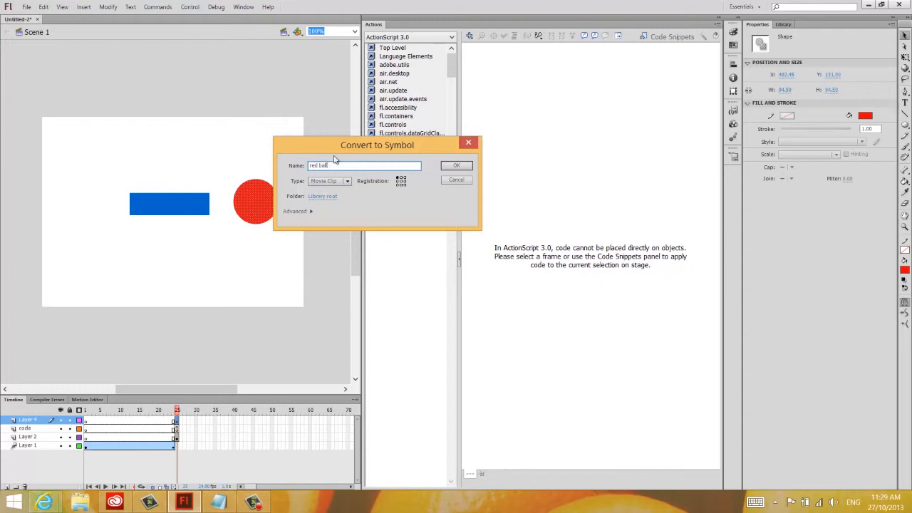
pyautogui.click(454, 167)
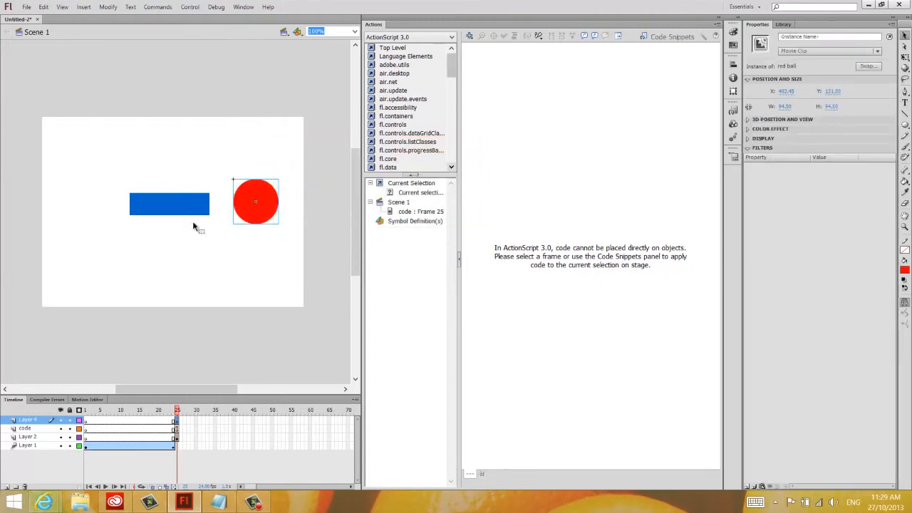
# - Open the red ball symbol for editing and create a motion tween on its circle, accepting the conversion to a symbol
pyautogui.doubleClick(270, 203)
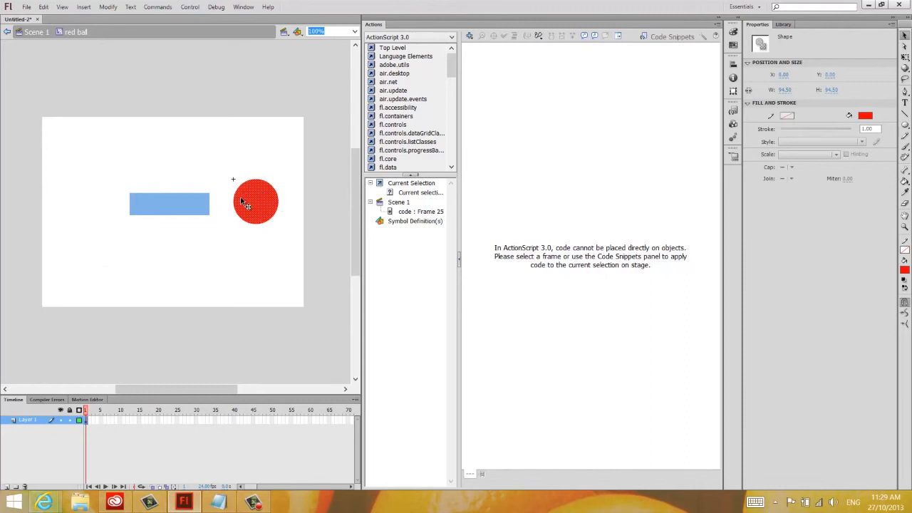
pyautogui.rightClick(87, 422)
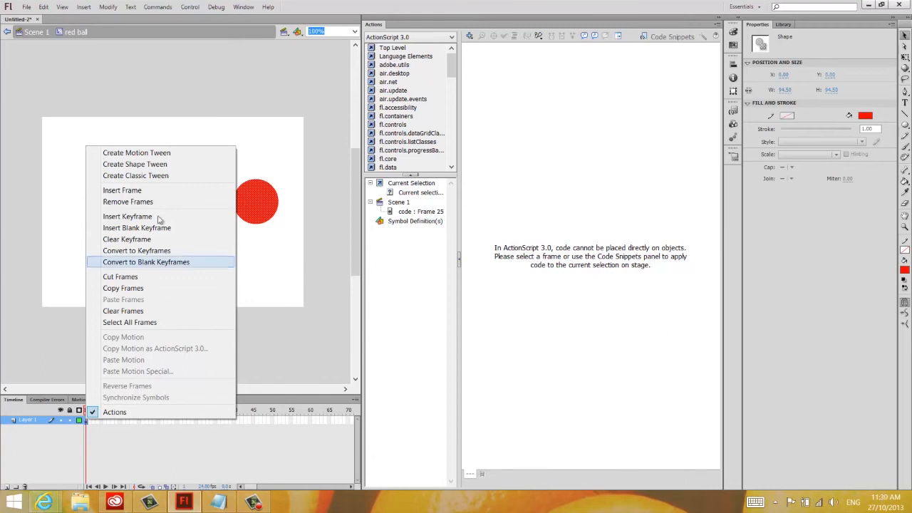
pyautogui.click(158, 153)
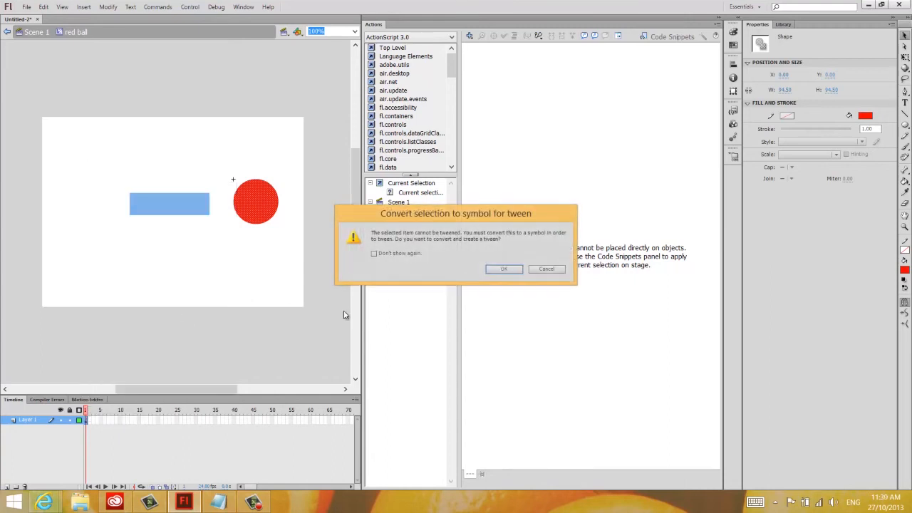
pyautogui.click(506, 271)
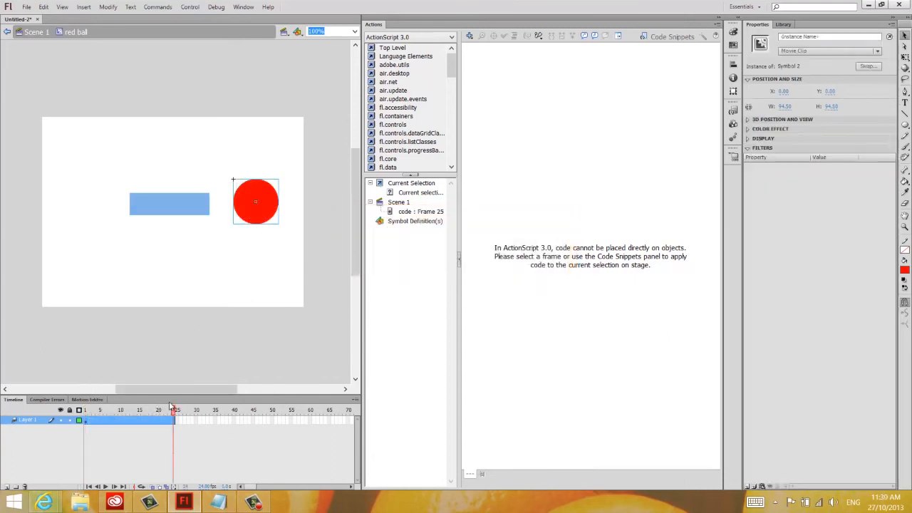
# - At frame 10 of the red ball tween, move the ball straight down about 140 px
pyautogui.click(121, 412)
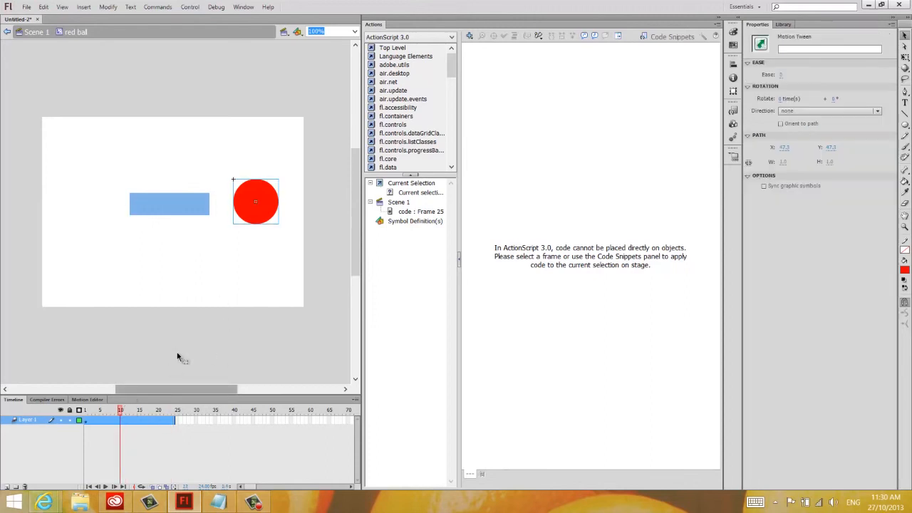
pyautogui.press('Down')
pyautogui.press('Down')
pyautogui.press('Down')
pyautogui.press('Down')
pyautogui.press('Down')
pyautogui.press('Down')
pyautogui.press('Down')
pyautogui.press('Down')
pyautogui.press('Down')
pyautogui.press('Down')
pyautogui.press('Down')
pyautogui.press('Down')
pyautogui.press('Down')
pyautogui.press('Down')
pyautogui.press('Down')
pyautogui.press('Down')
pyautogui.press('Down')
pyautogui.press('Down')
pyautogui.press('Down')
pyautogui.press('Down')
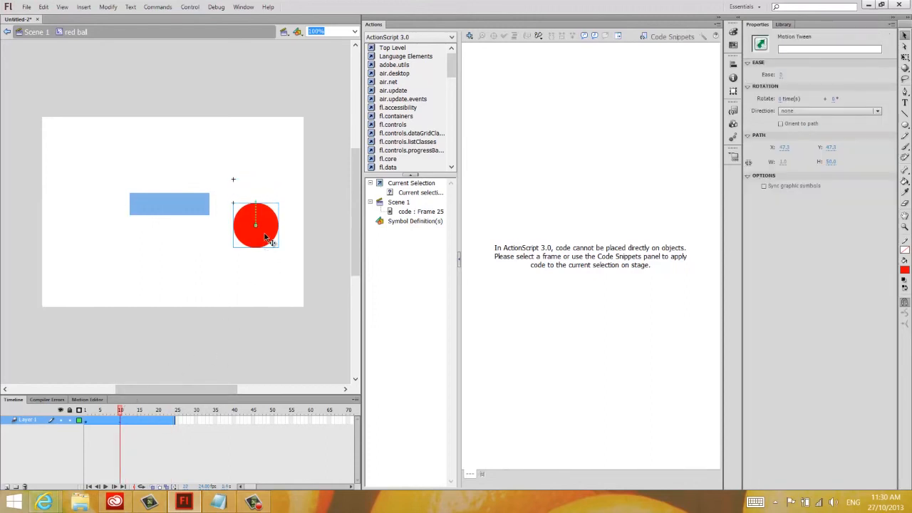
pyautogui.press('Down')
pyautogui.press('Down')
pyautogui.press('Down')
pyautogui.press('Down')
pyautogui.press('Down')
pyautogui.press('Down')
pyautogui.press('Down')
pyautogui.press('Down')
pyautogui.press('Down')
pyautogui.press('Down')
pyautogui.press('Down')
pyautogui.press('Down')
pyautogui.press('Down')
pyautogui.press('Down')
pyautogui.press('Down')
pyautogui.press('Down')
pyautogui.press('Down')
pyautogui.press('Down')
pyautogui.press('Down')
pyautogui.press('Down')
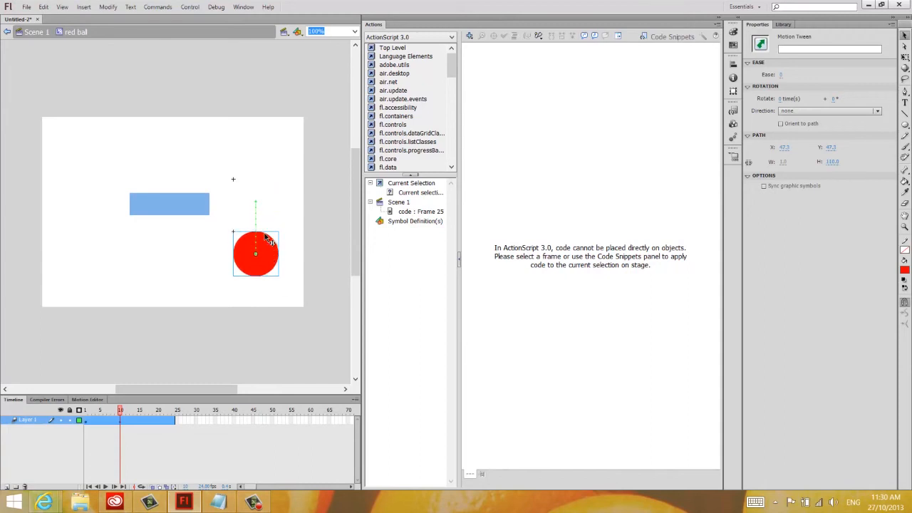
# - At frame 24 of the tween, move the red ball straight up to its starting position
pyautogui.click(175, 411)
pyautogui.press('Up')
pyautogui.press('Up')
pyautogui.press('Up')
pyautogui.press('Up')
pyautogui.press('Up')
pyautogui.press('Up')
pyautogui.press('Up')
pyautogui.press('Up')
pyautogui.press('Up')
pyautogui.press('Up')
pyautogui.press('Up')
pyautogui.press('Up')
pyautogui.press('Up')
pyautogui.press('Up')
pyautogui.press('Up')
pyautogui.press('Up')
pyautogui.press('Up')
pyautogui.press('Up')
pyautogui.press('Up')
pyautogui.press('Up')
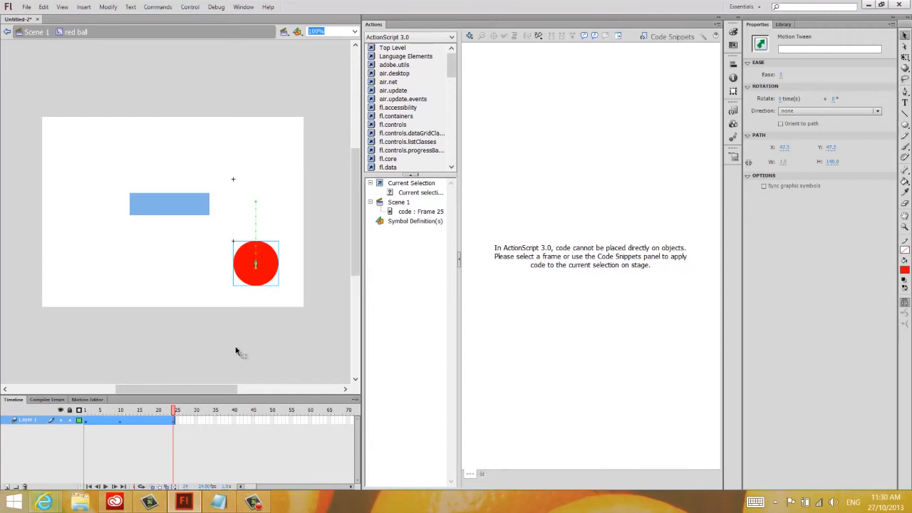
pyautogui.press('Up')
pyautogui.press('Up')
pyautogui.press('Up')
pyautogui.press('Up')
pyautogui.press('Up')
pyautogui.press('Up')
pyautogui.press('Up')
pyautogui.press('Up')
pyautogui.press('Up')
pyautogui.press('Up')
pyautogui.press('Up')
pyautogui.press('Up')
pyautogui.press('Up')
pyautogui.press('Up')
pyautogui.press('Up')
pyautogui.press('Up')
pyautogui.press('Up')
pyautogui.press('Up')
pyautogui.press('Up')
pyautogui.press('Up')
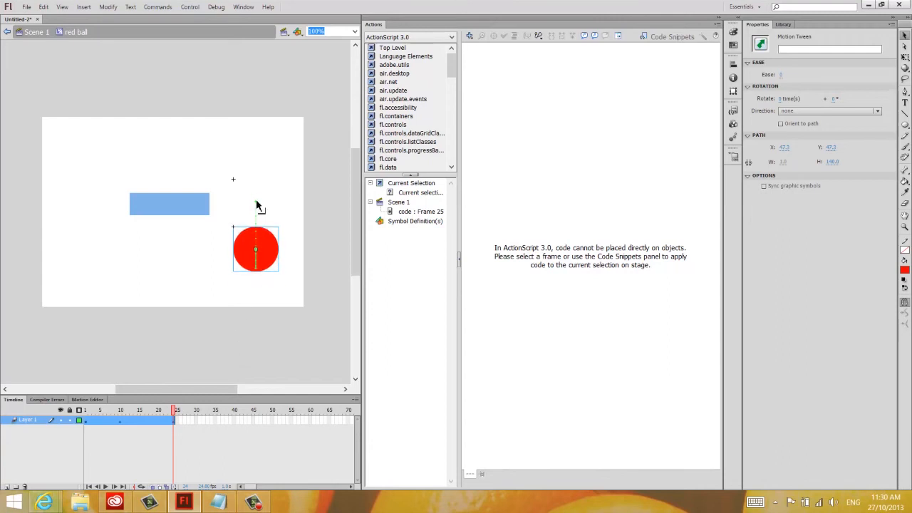
pyautogui.press('Up')
pyautogui.press('Up')
pyautogui.press('Up')
pyautogui.press('Up')
pyautogui.press('Up')
pyautogui.press('Up')
pyautogui.press('Up')
pyautogui.press('Up')
pyautogui.press('Up')
pyautogui.press('Up')
pyautogui.press('Up')
pyautogui.press('Up')
pyautogui.press('Up')
pyautogui.press('Up')
pyautogui.press('Up')
pyautogui.press('Up')
pyautogui.press('Up')
pyautogui.press('Up')
pyautogui.press('Up')
pyautogui.press('Up')
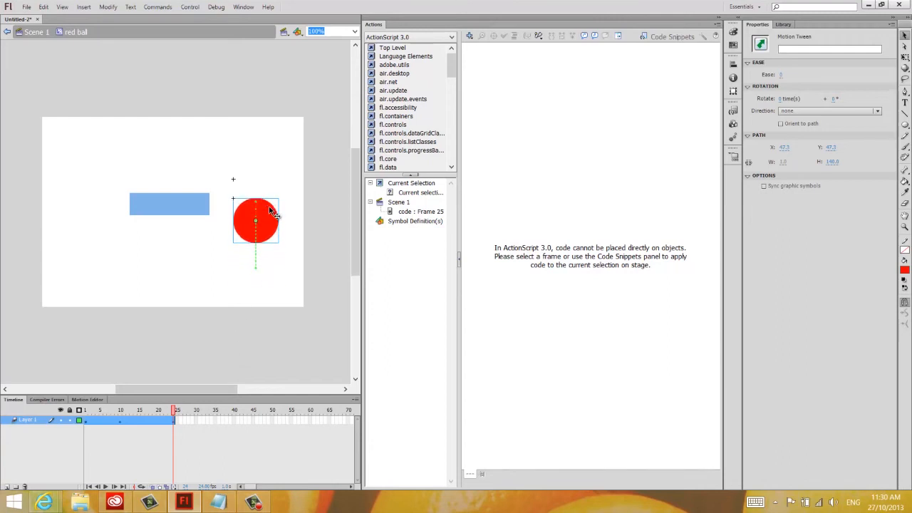
pyautogui.press('Up')
pyautogui.press('Up')
pyautogui.press('Up')
pyautogui.press('Up')
pyautogui.press('Up')
pyautogui.press('Up')
pyautogui.press('Up')
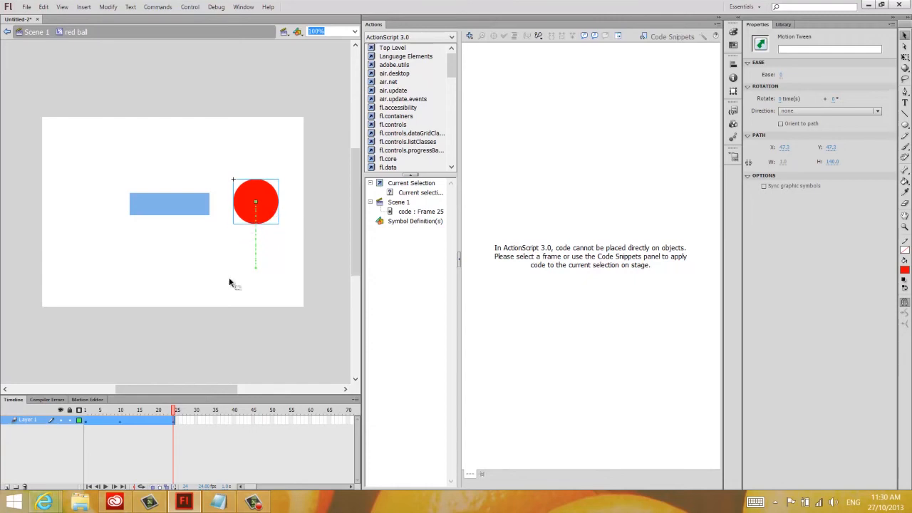
# - Scrub the red ball tween back to frame 1 and return to Scene 1
pyautogui.moveTo(173, 411); pyautogui.dragTo(83, 416)
pyautogui.click(85, 420)
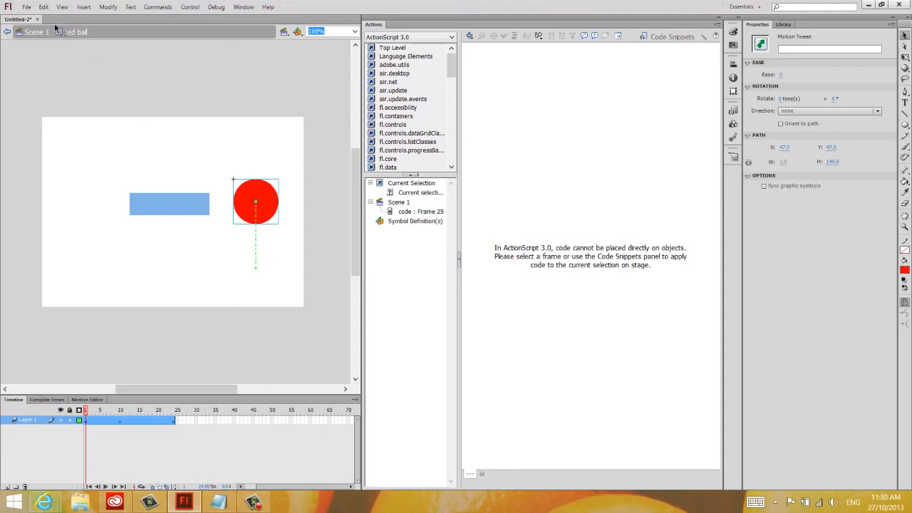
pyautogui.click(32, 33)
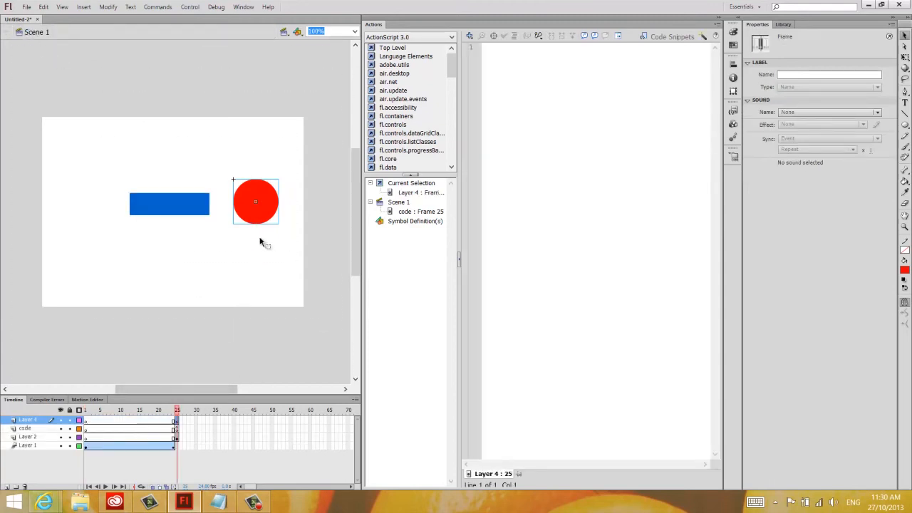
# - Show the script on frame 25 of the code layer and highlight its stop(); line
pyautogui.moveTo(177, 412)
pyautogui.mouseDown()
pyautogui.moveTo(169, 412)
pyautogui.moveTo(198, 412)
pyautogui.moveTo(101, 415)
pyautogui.moveTo(177, 414)
pyautogui.mouseUp()
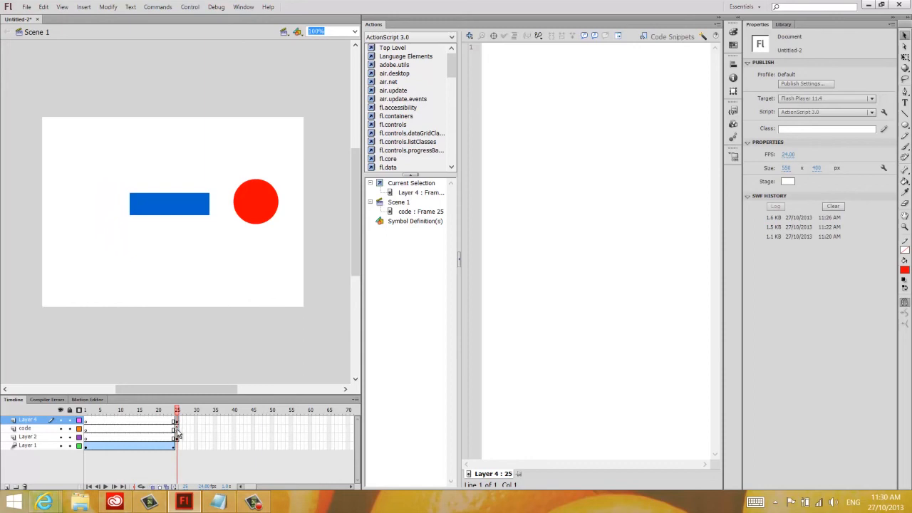
pyautogui.click(177, 429)
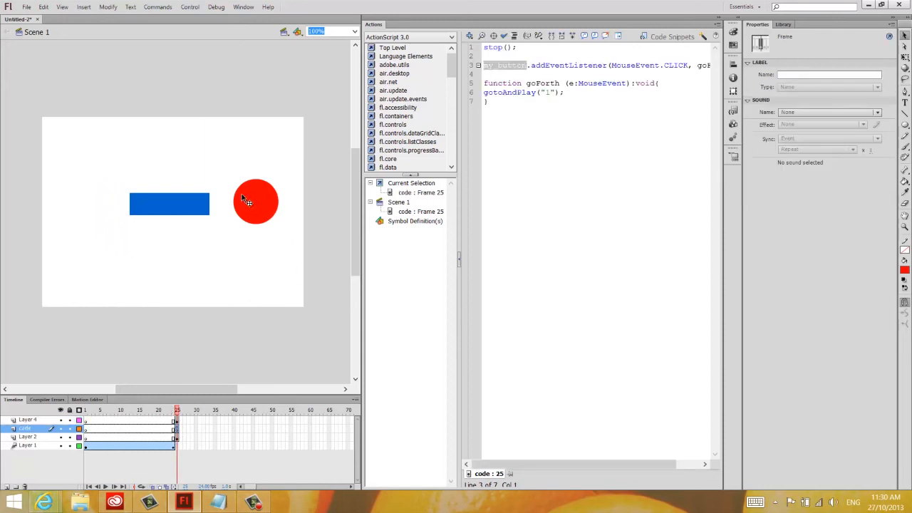
pyautogui.moveTo(527, 47); pyautogui.dragTo(479, 48)
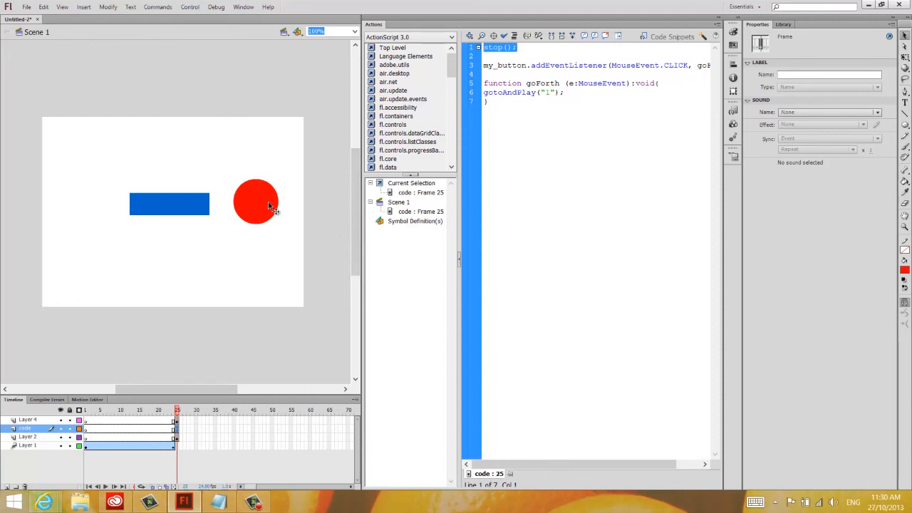
# - Test the movie and replay its animation with the blue rectangular button once playback stops
pyautogui.click(191, 7)
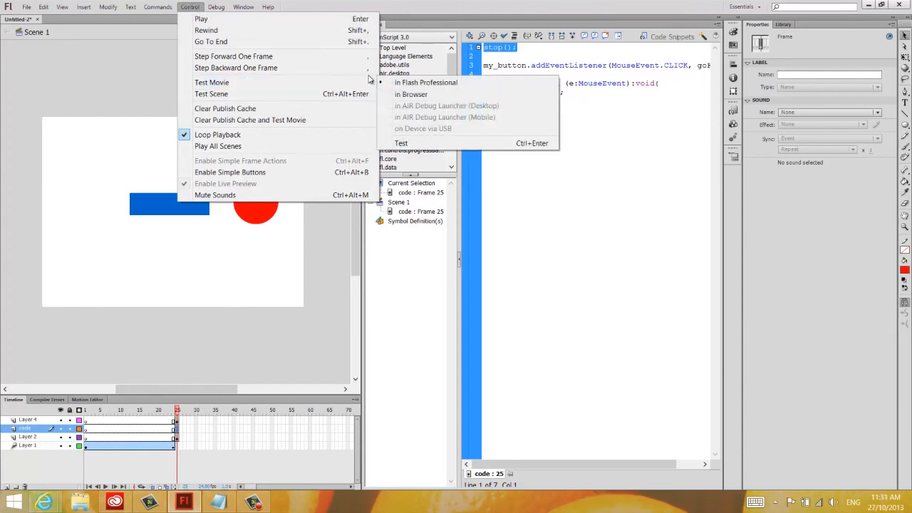
pyautogui.moveTo(214, 83)
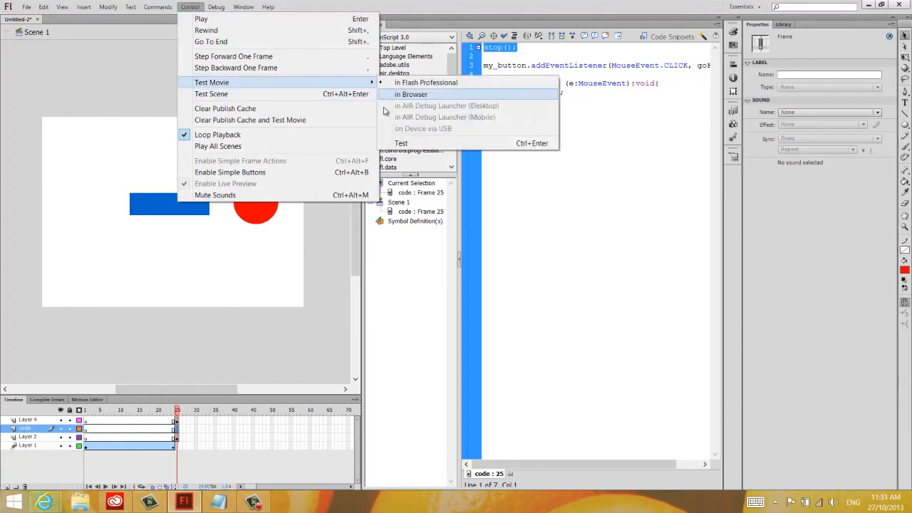
pyautogui.click(403, 143)
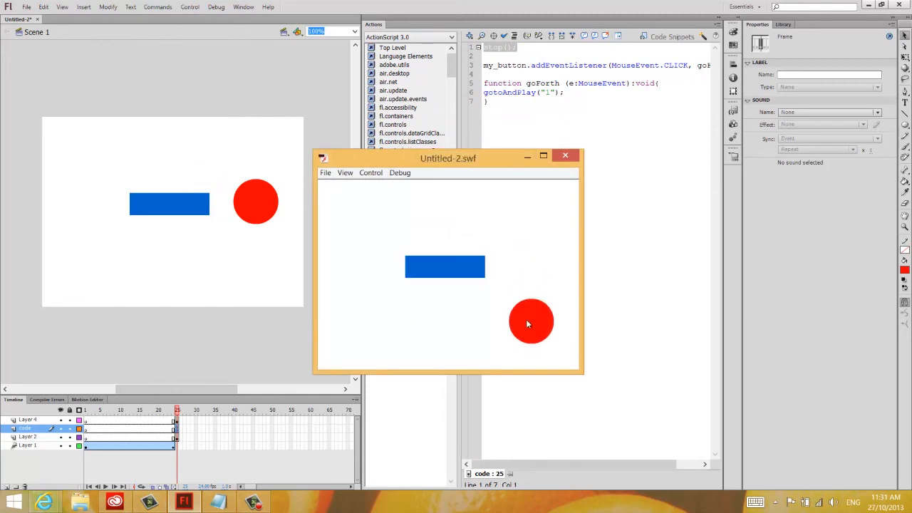
pyautogui.click(436, 273)
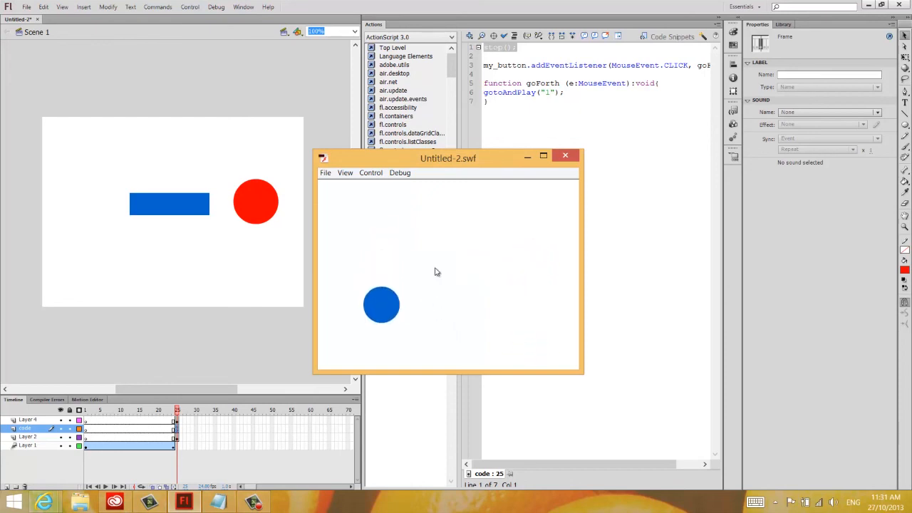